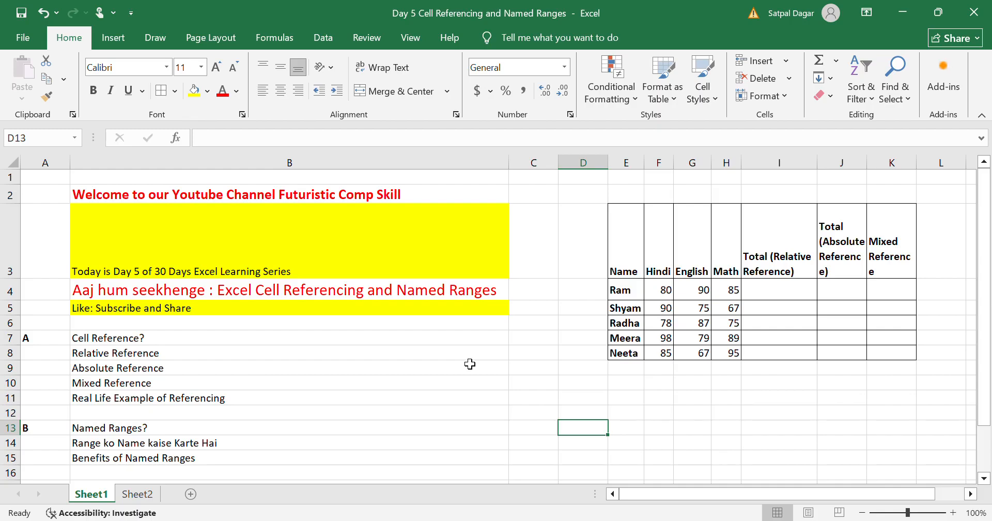
- Change the title in B2 to read "Welcome to our Youtube Channel Futuristic Comp Skills"
double_click(137, 196)
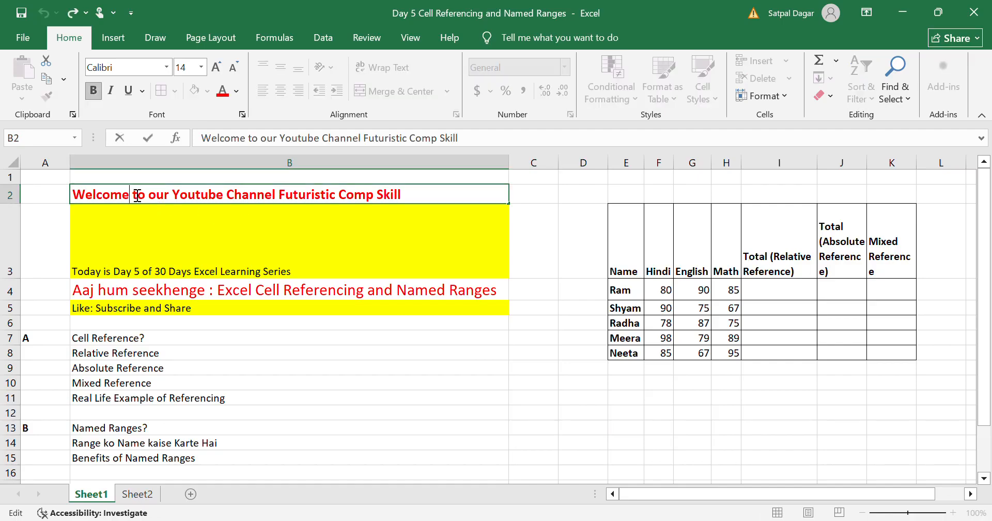
left_click(432, 195)
type("s")
key("Return")
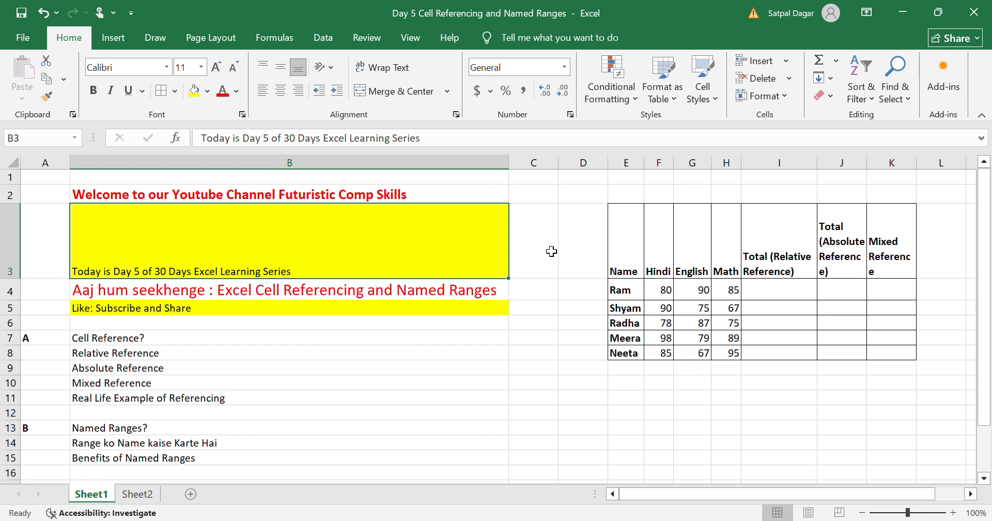
- Look over the lesson topics listed in column B and the students' marks in the Hindi and English columns
left_click(525, 338)
left_click(402, 339)
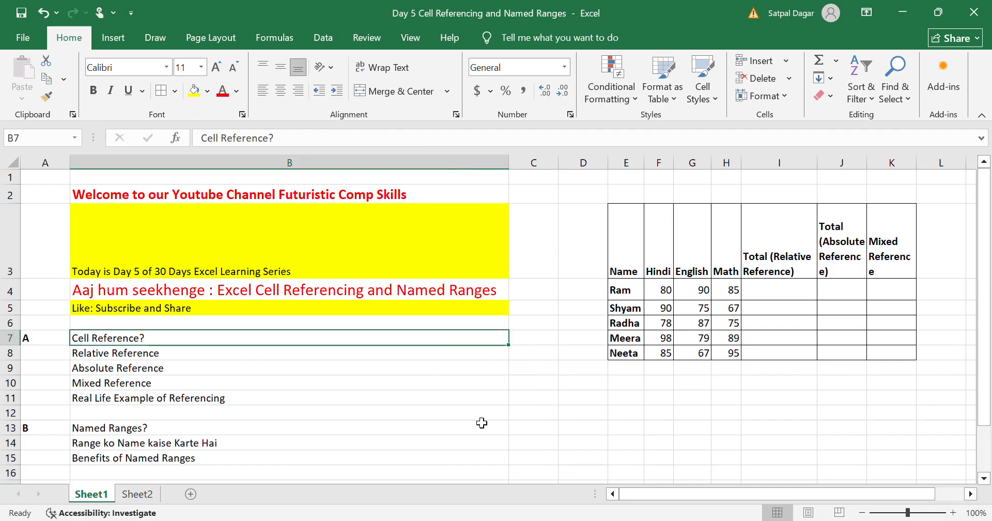
left_click(595, 399)
left_click(350, 388)
left_click(234, 331)
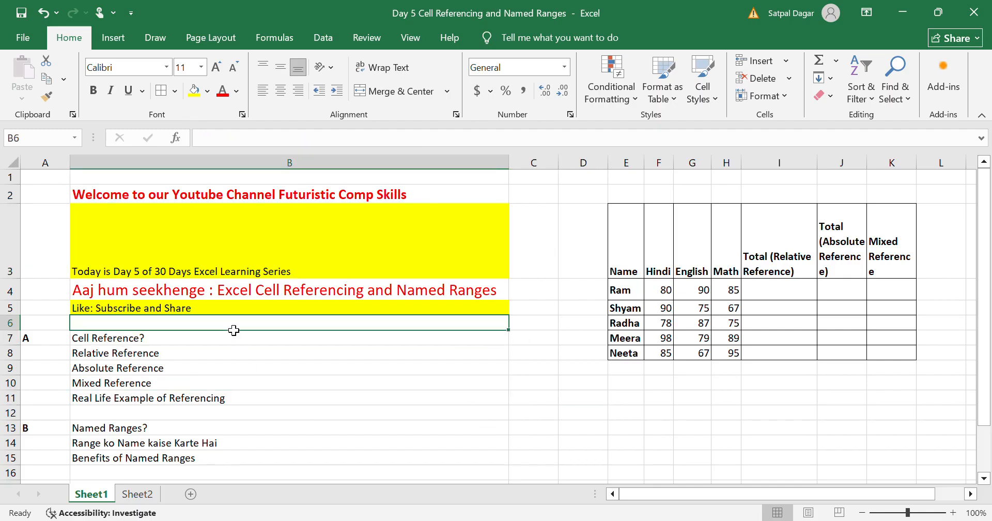
left_click(313, 399)
left_click(151, 352)
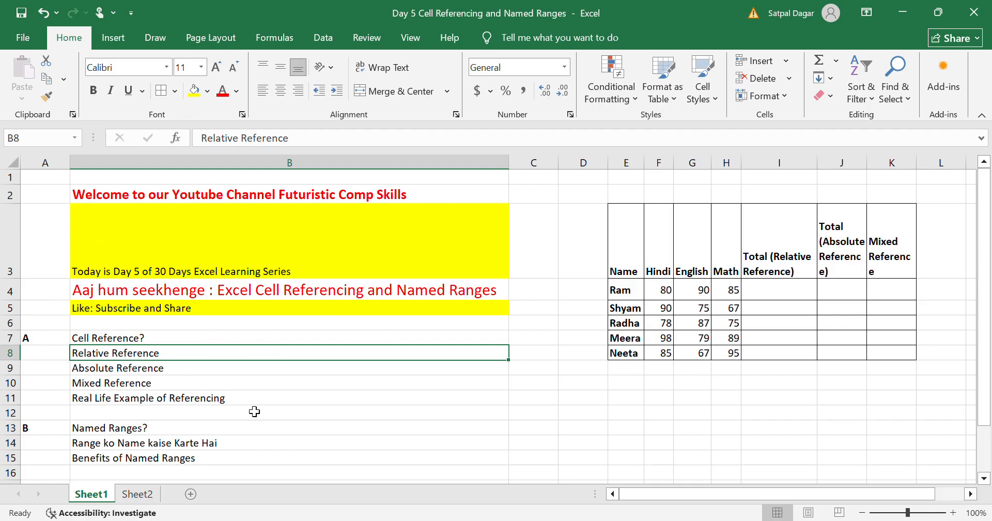
left_click(314, 397)
left_click(526, 373)
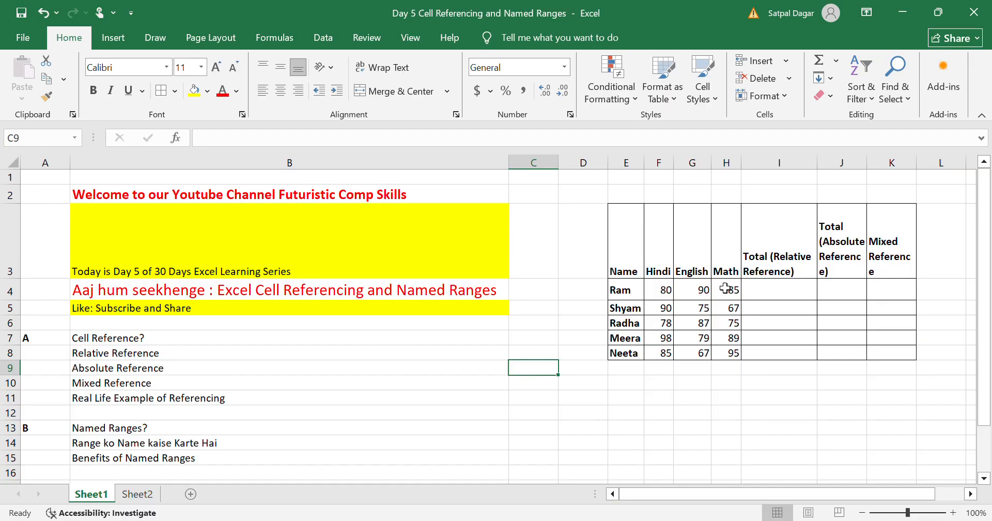
left_click(675, 293)
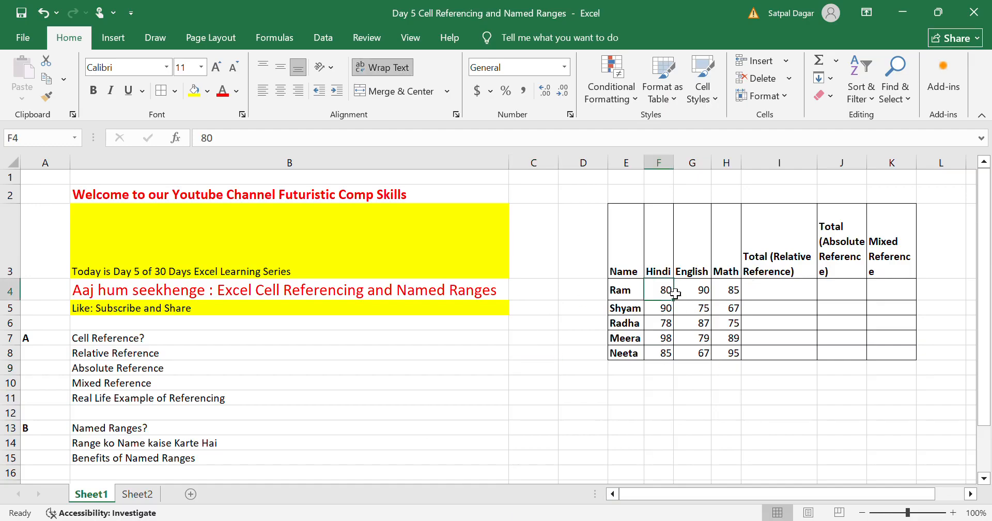
left_click(708, 299)
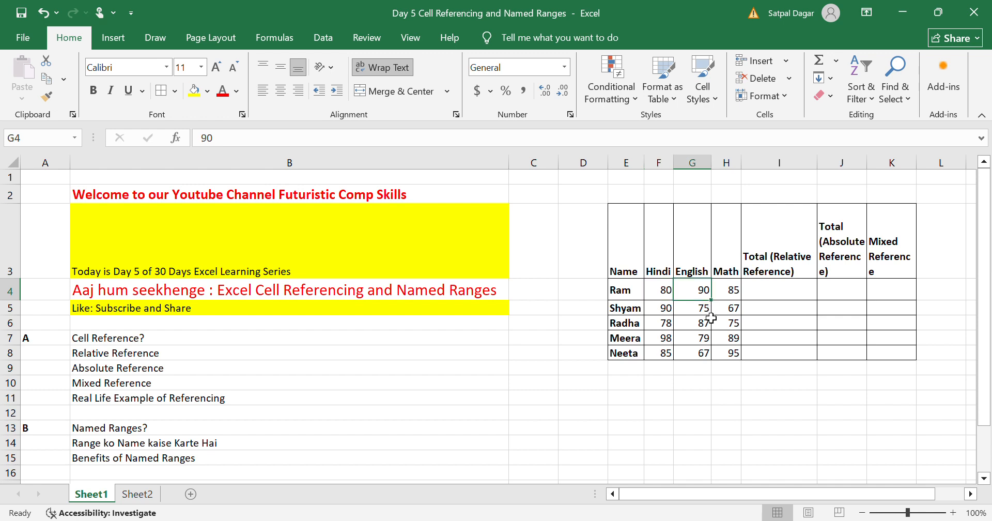
left_click(707, 338)
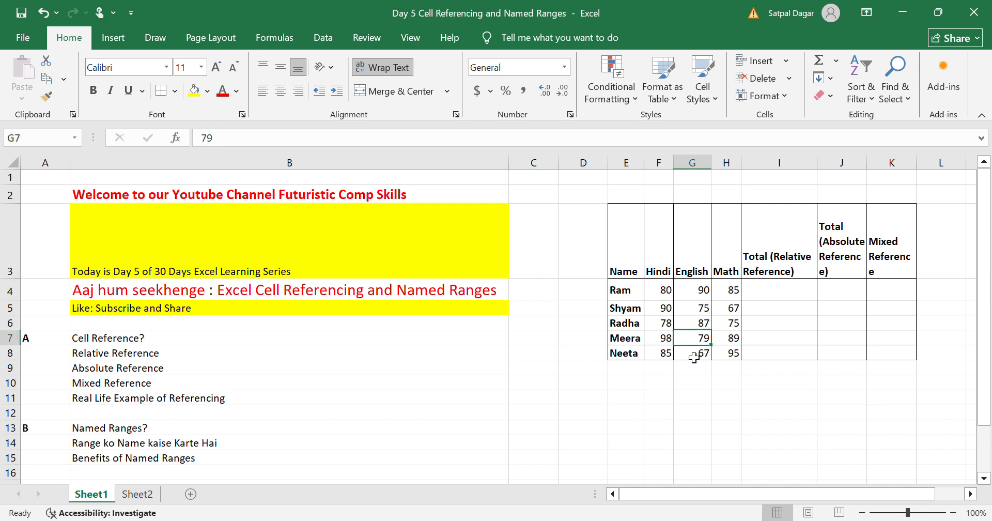
left_click(668, 357)
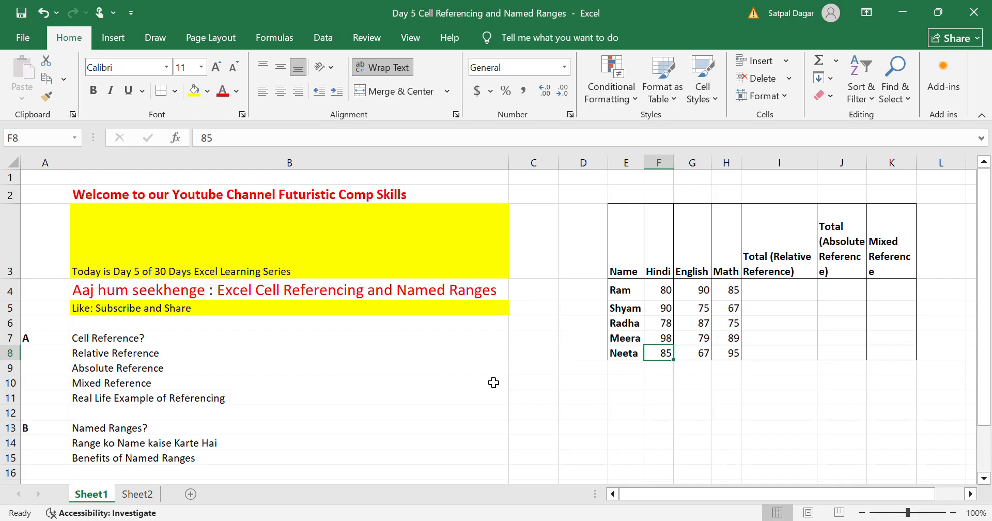
- Set the font colour to red for the "Cell Reference?" heading and the four topics beneath it in B7:B11
left_click(136, 357)
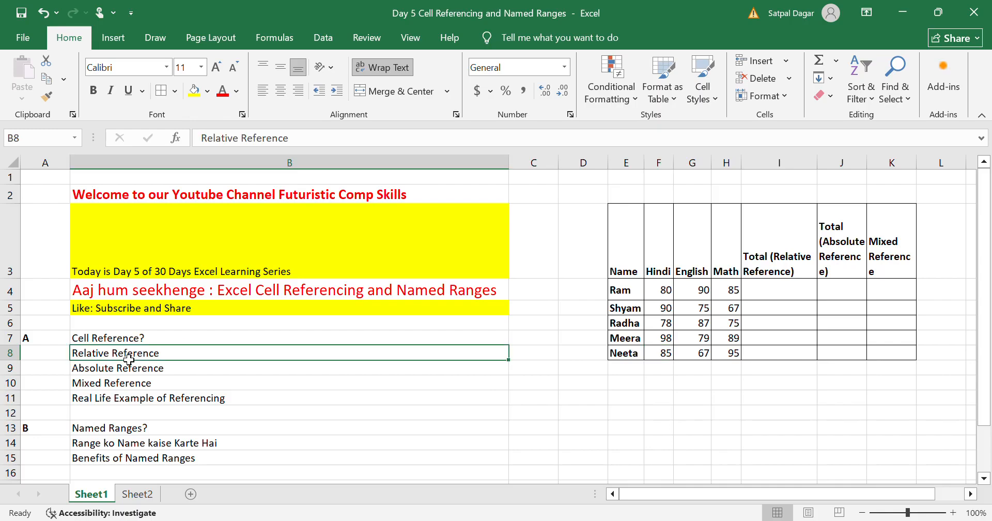
left_click(223, 91)
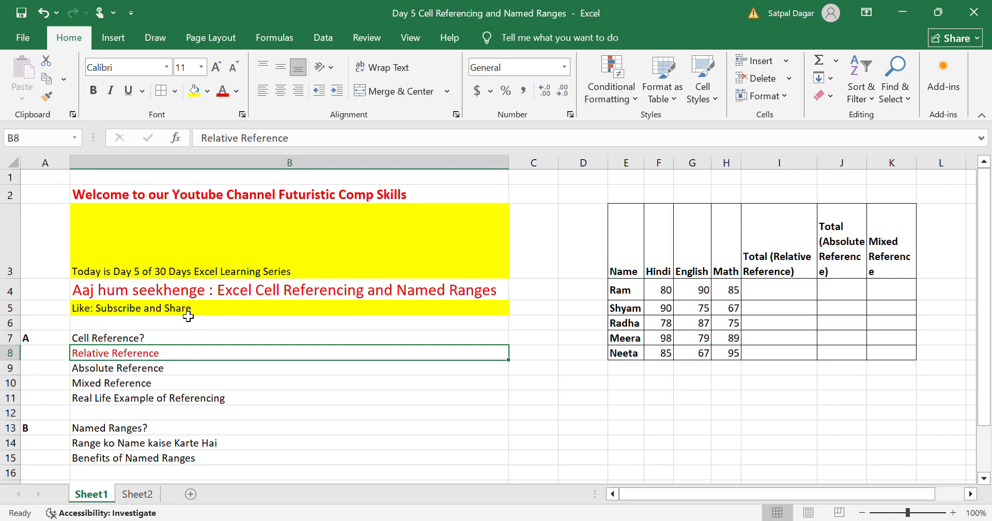
left_click(156, 374)
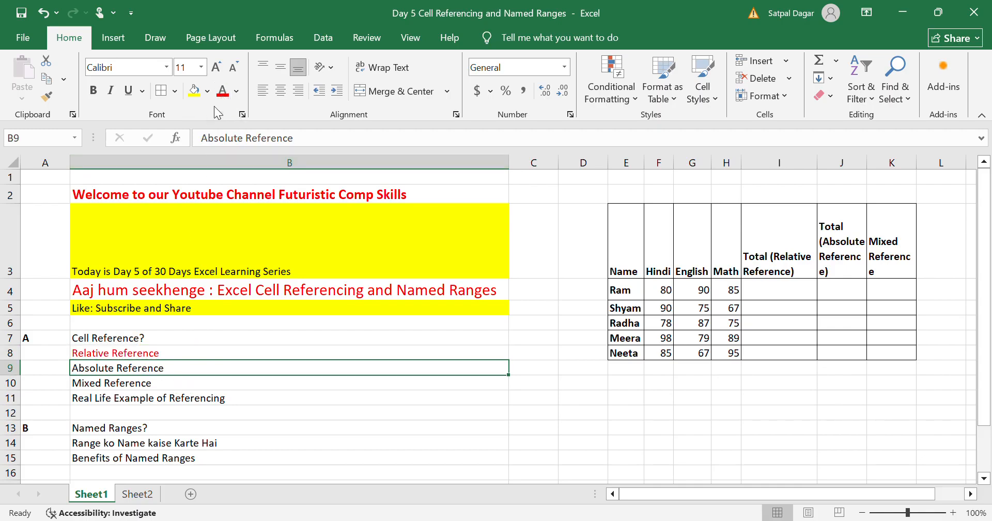
left_click(223, 92)
left_click(128, 386)
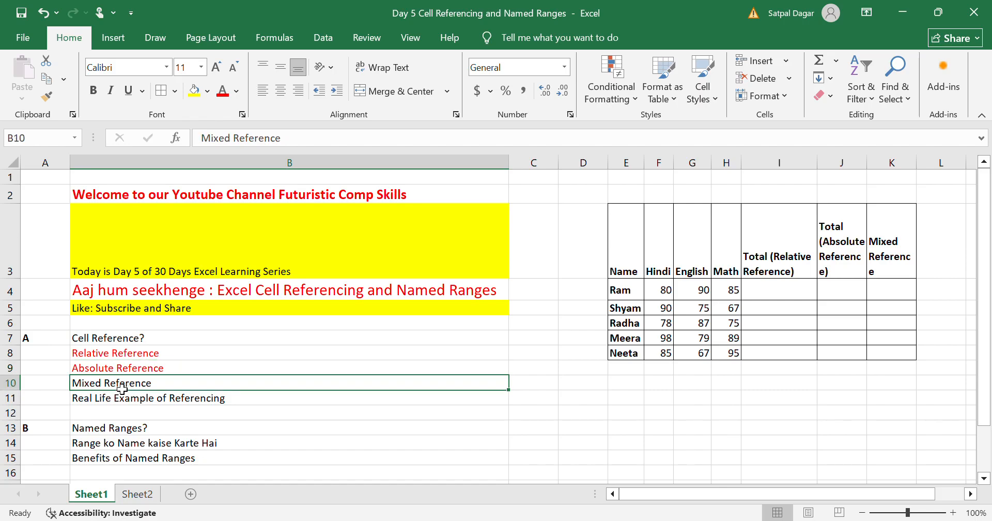
left_click(220, 95)
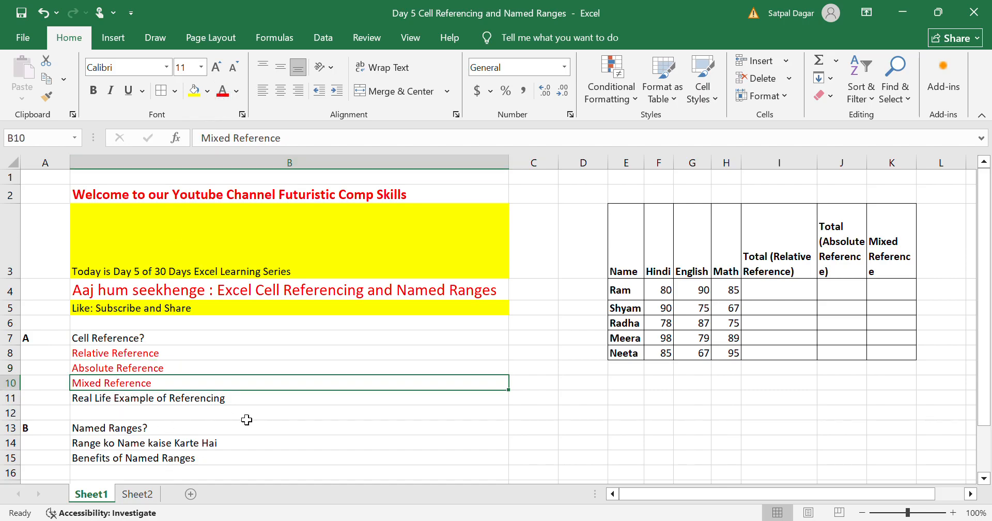
left_click(140, 403)
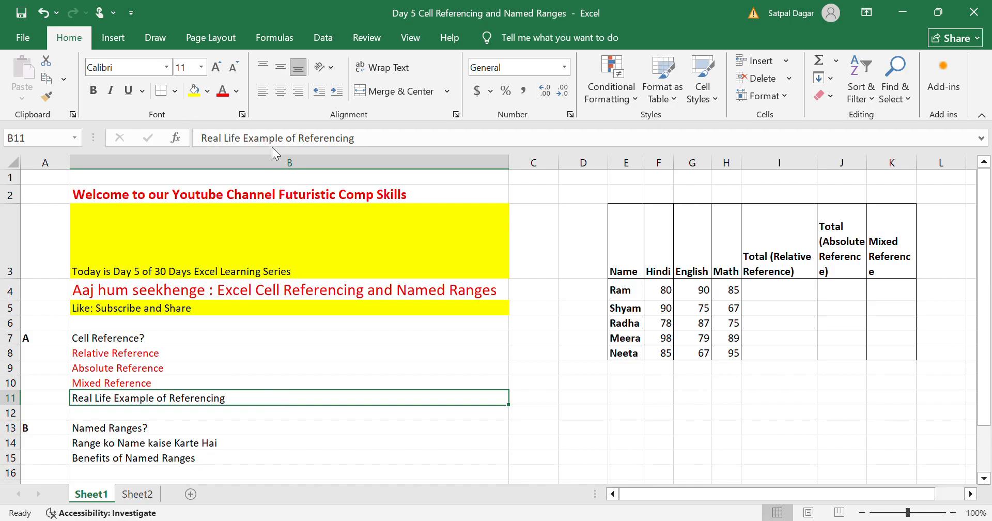
left_click(222, 91)
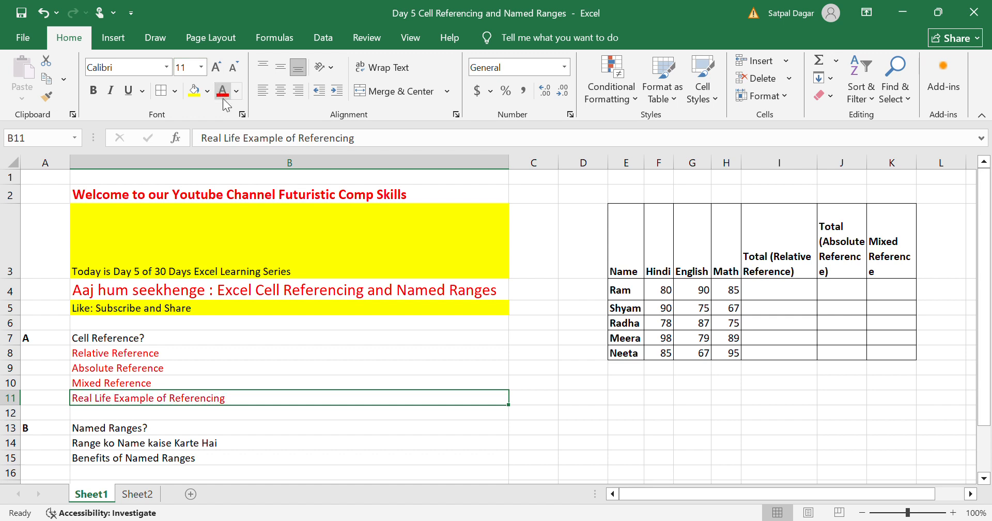
left_click(101, 341)
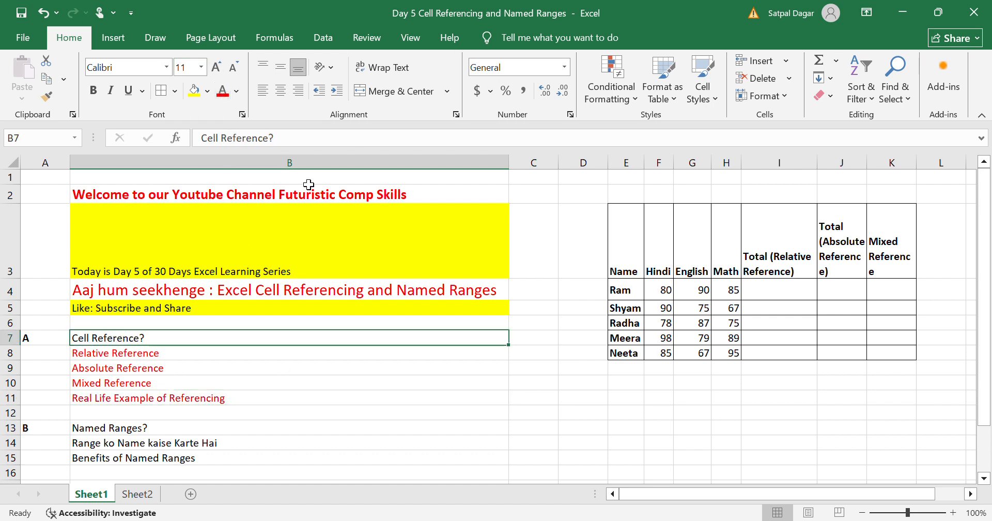
left_click(220, 93)
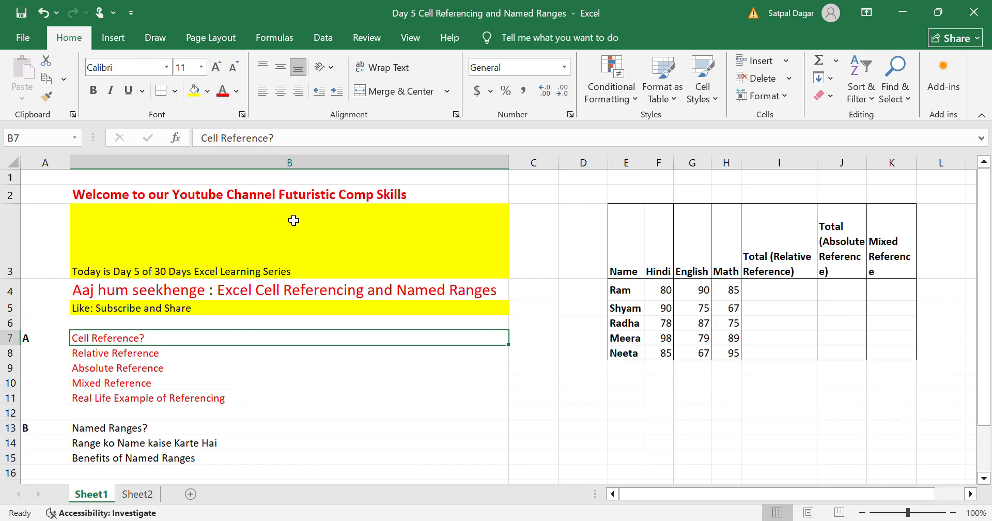
- Enter the formula =F4+G4+H4 in I4 to total the first student's marks with relative references
left_click(775, 299)
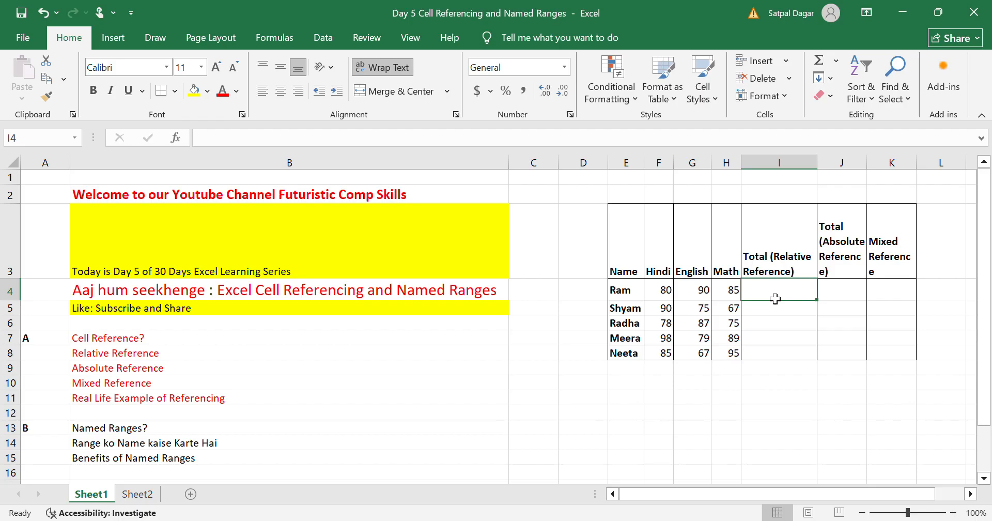
type("=")
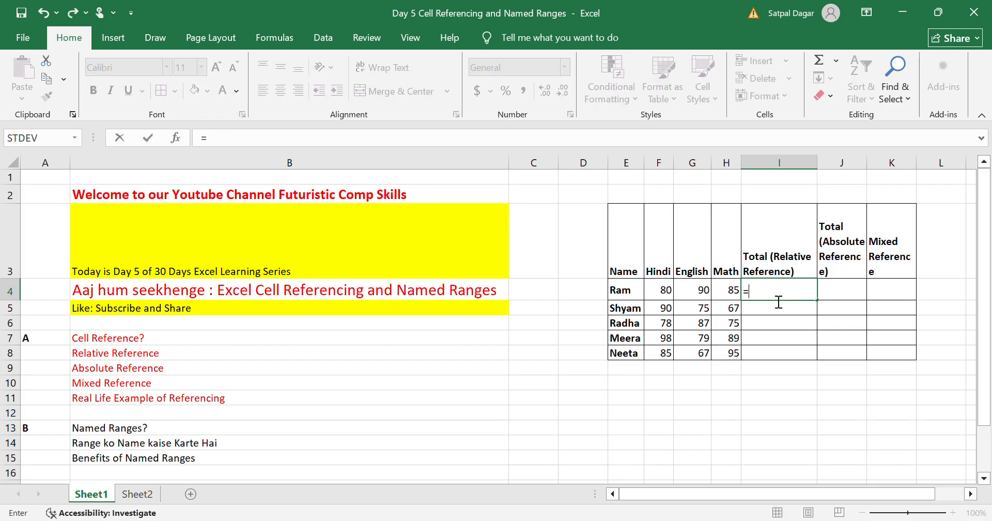
left_click(665, 290)
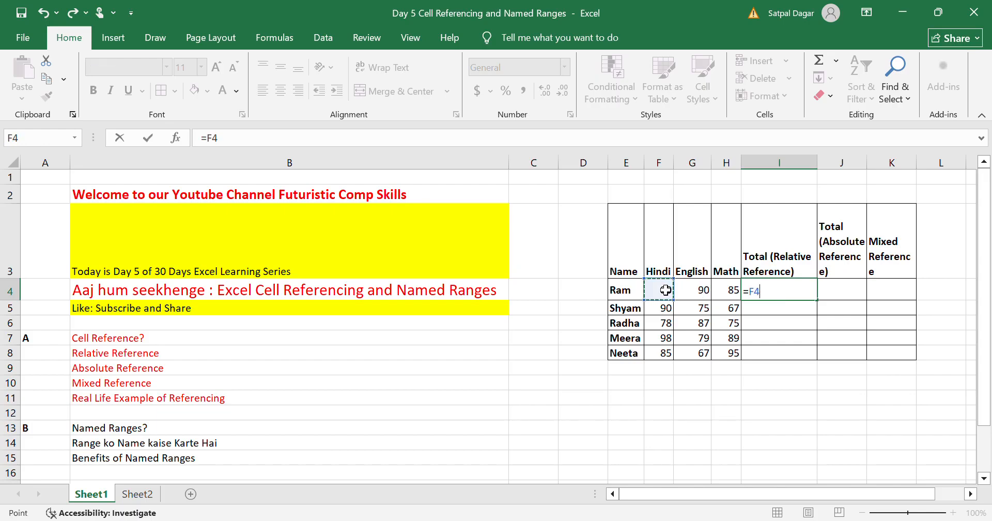
type("+")
left_click(705, 293)
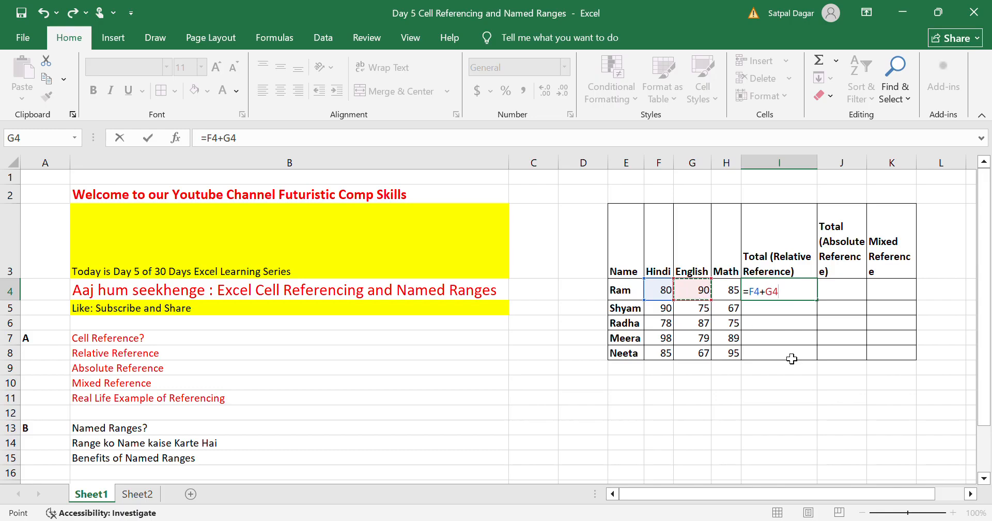
type("+")
left_click(734, 291)
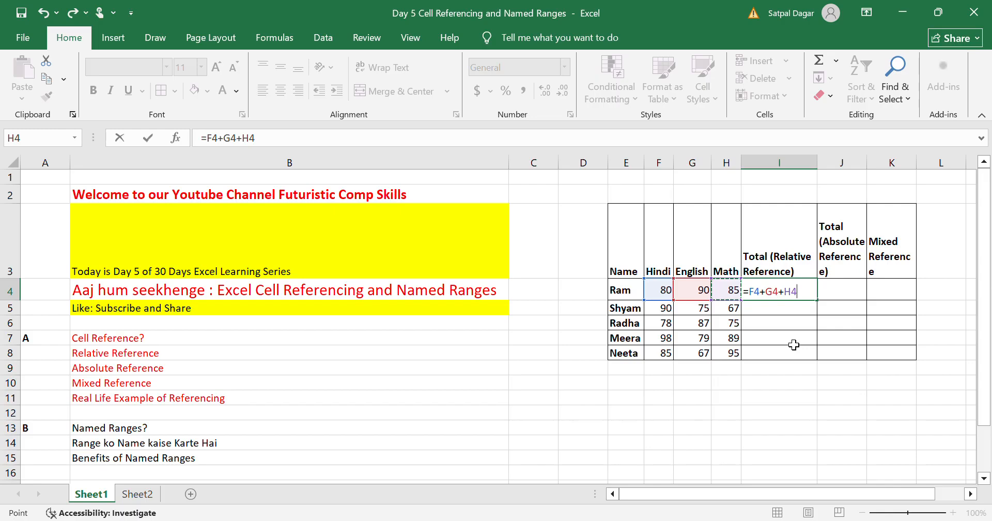
key("Return")
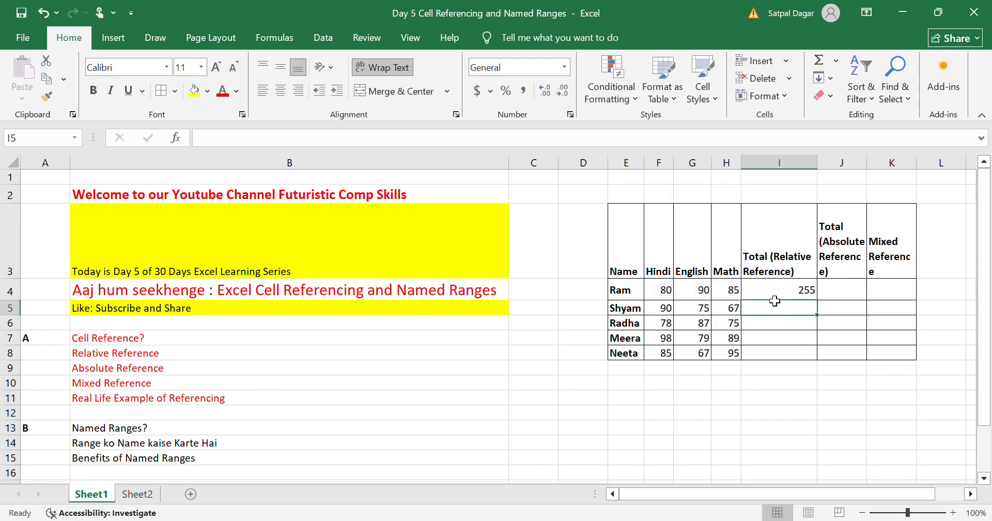
- Copy the total formula from I4 into I5:I8 for the remaining students
left_click(803, 298)
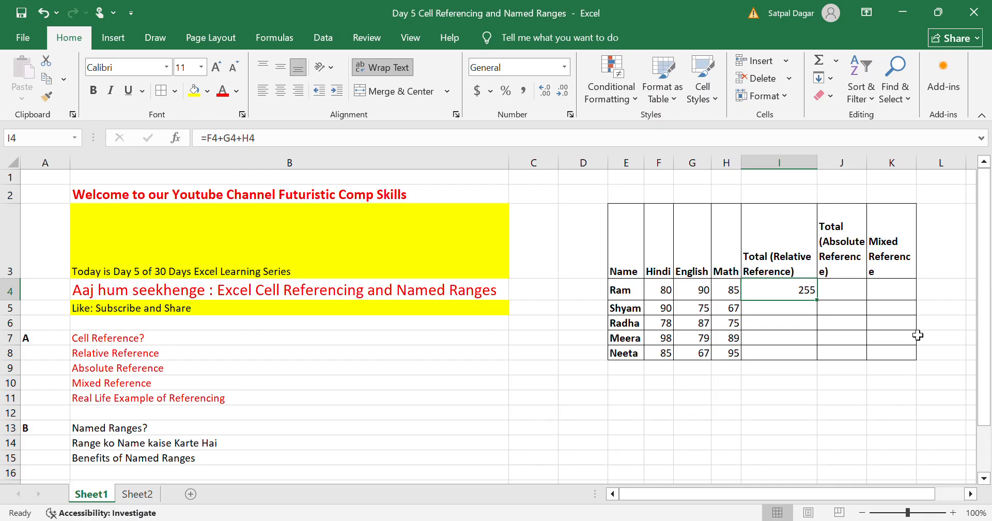
key("ctrl+c")
key("Down")
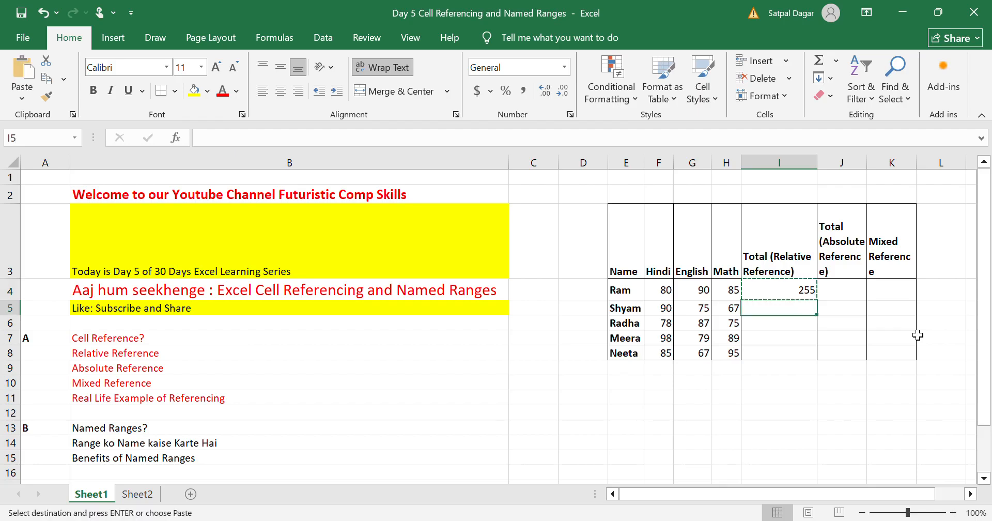
key("shift+Down")
key("shift+Down")
key("shift+Down")
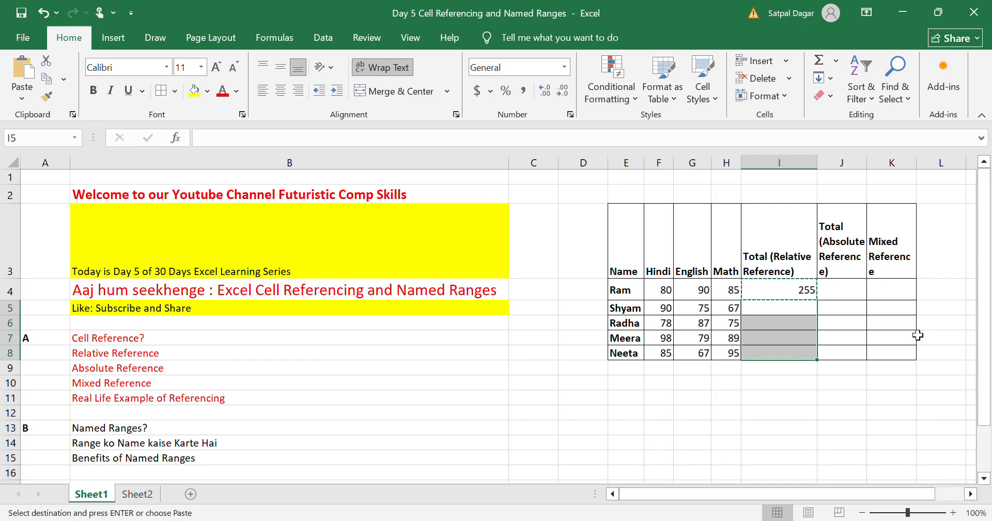
key("Return")
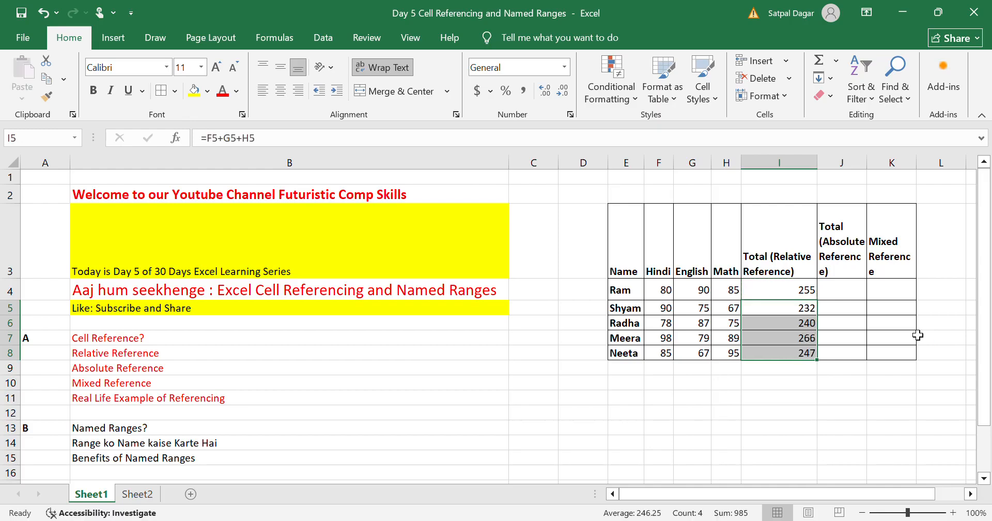
- Widen column J so its Total (Absolute Reference) header fits on two lines, and copy the formula from I4 into J4
left_click(794, 414)
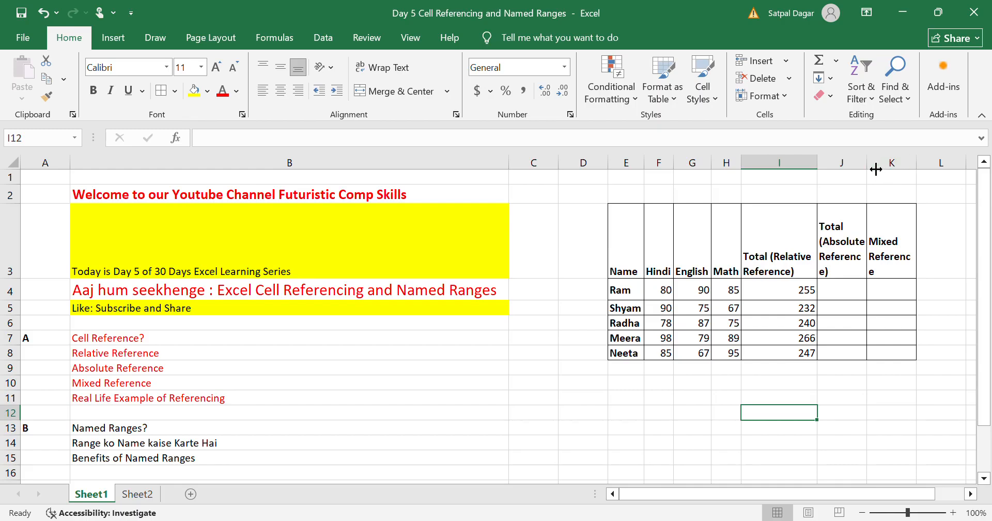
left_click_drag(868, 164, 912, 174)
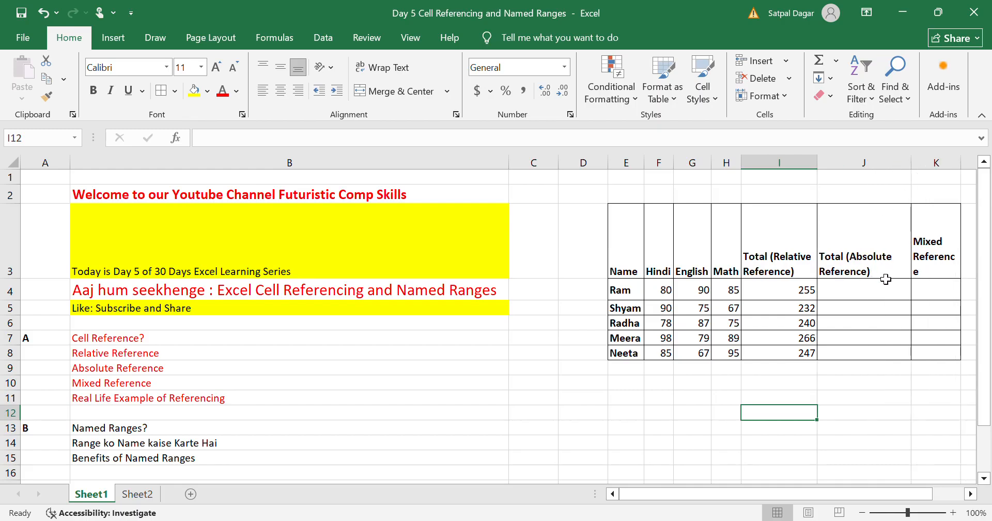
left_click(842, 290)
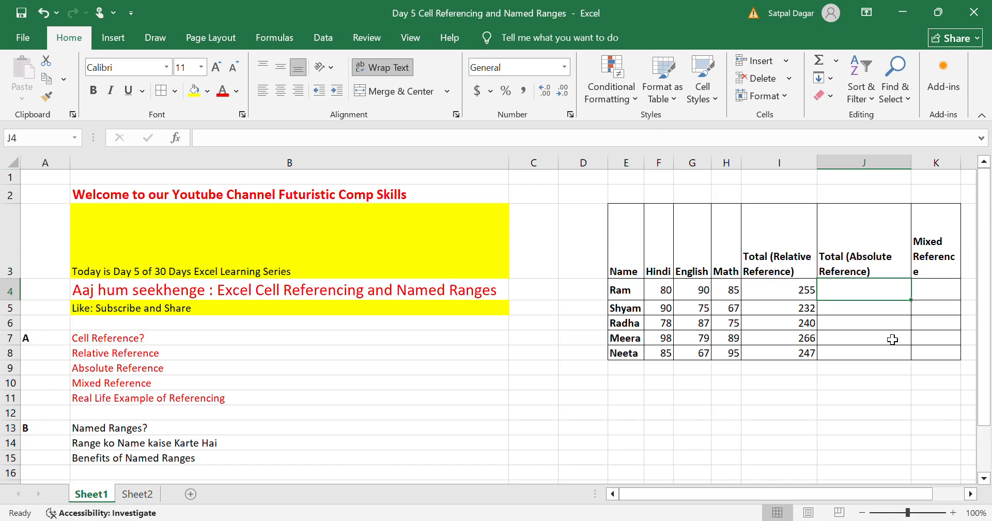
key("Left")
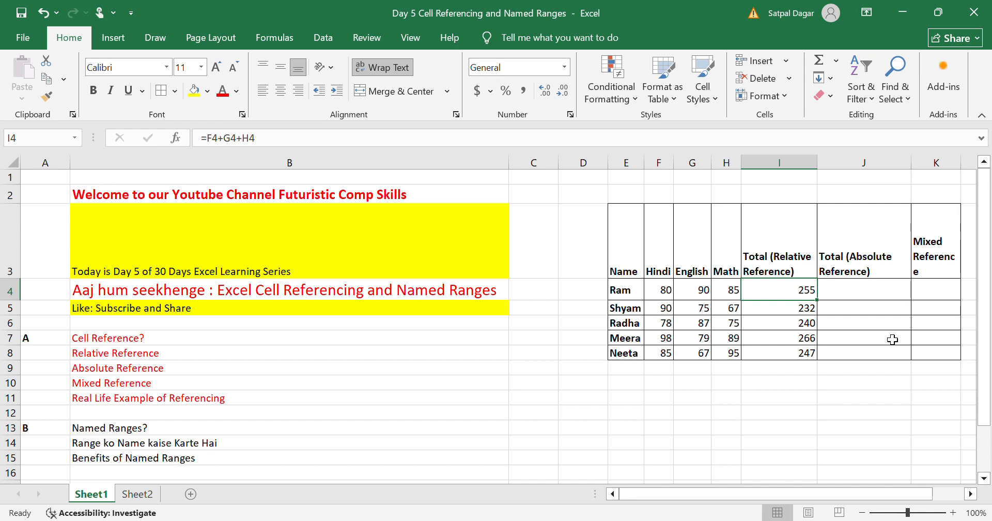
key("ctrl+c")
key("Right")
key("Return")
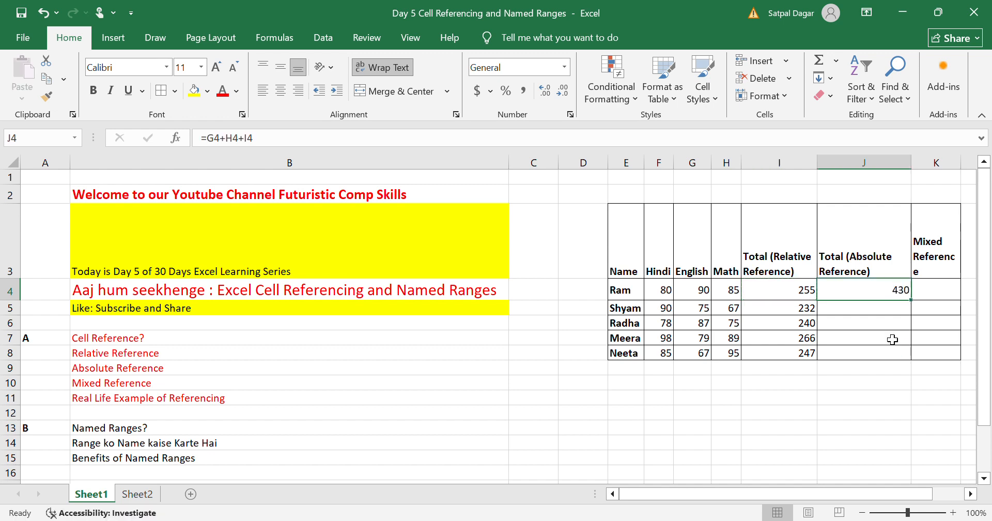
- Copy the relative total formula from I4 into K4 under the Mixed Reference header
left_click(788, 293)
key("Left")
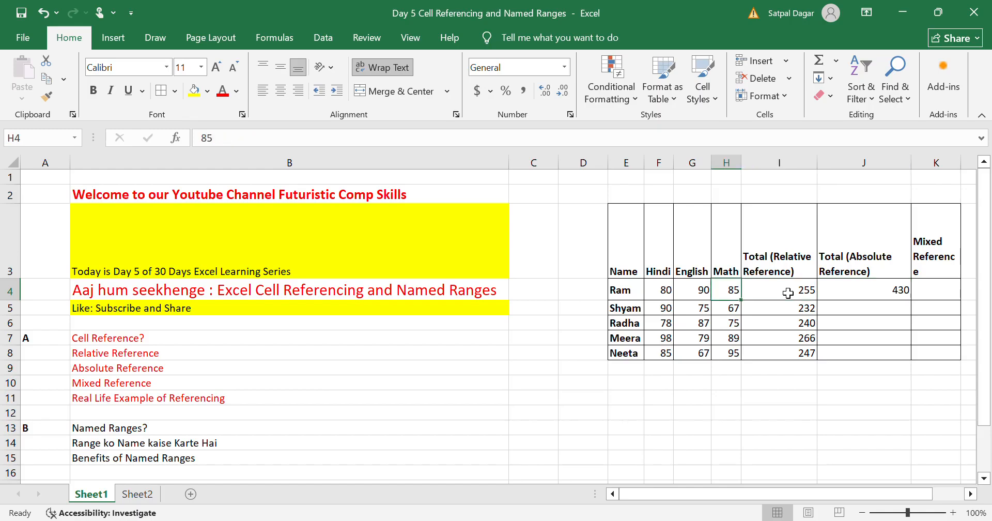
key("Right")
key("Right")
key("Right")
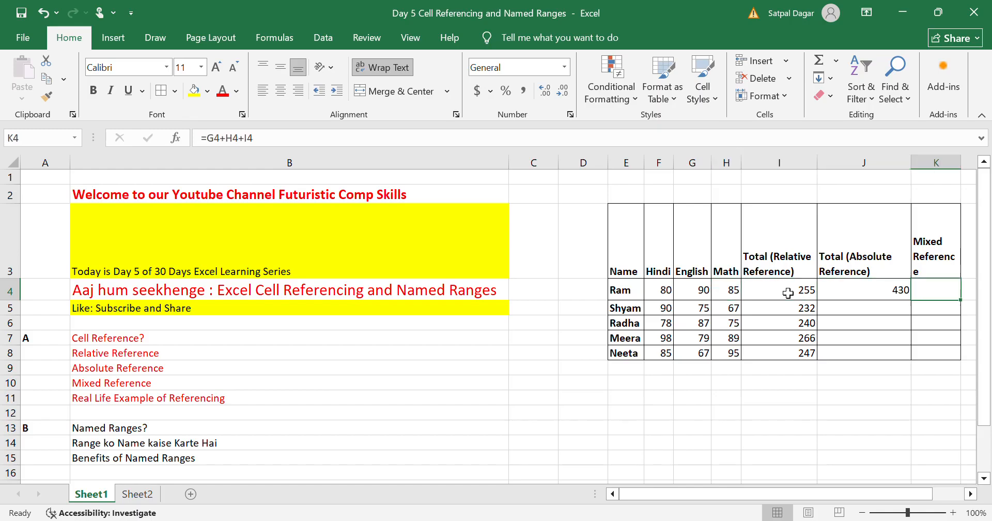
key("Left")
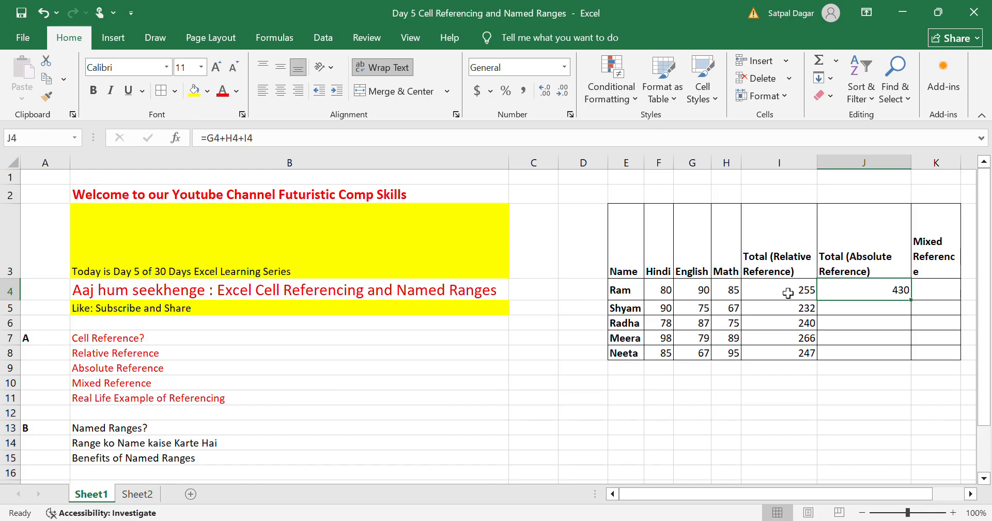
left_click(788, 293)
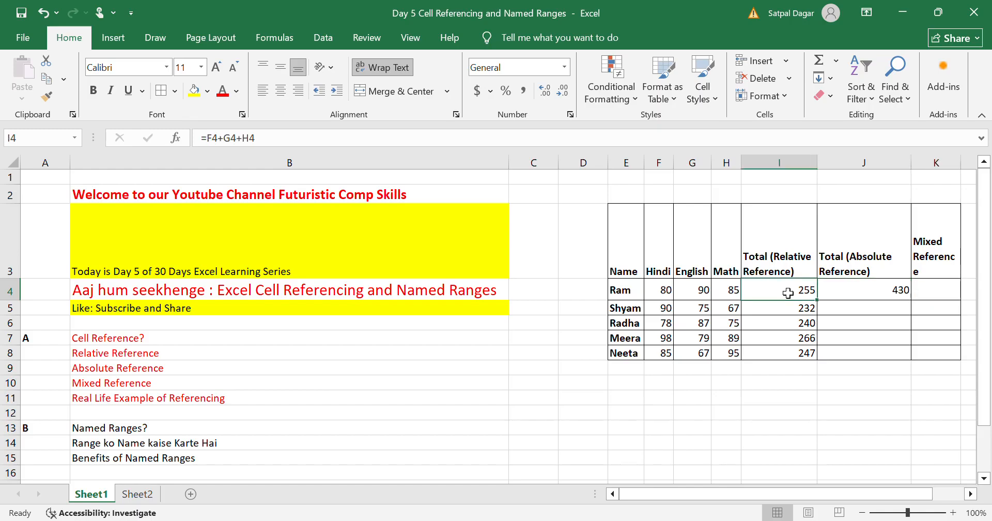
key("ctrl+c")
key("Right")
key("Right")
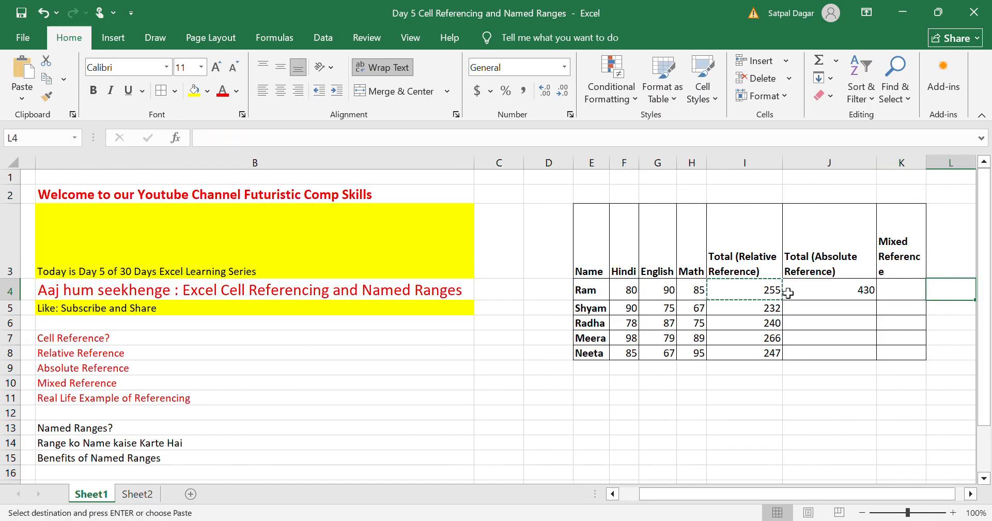
key("Return")
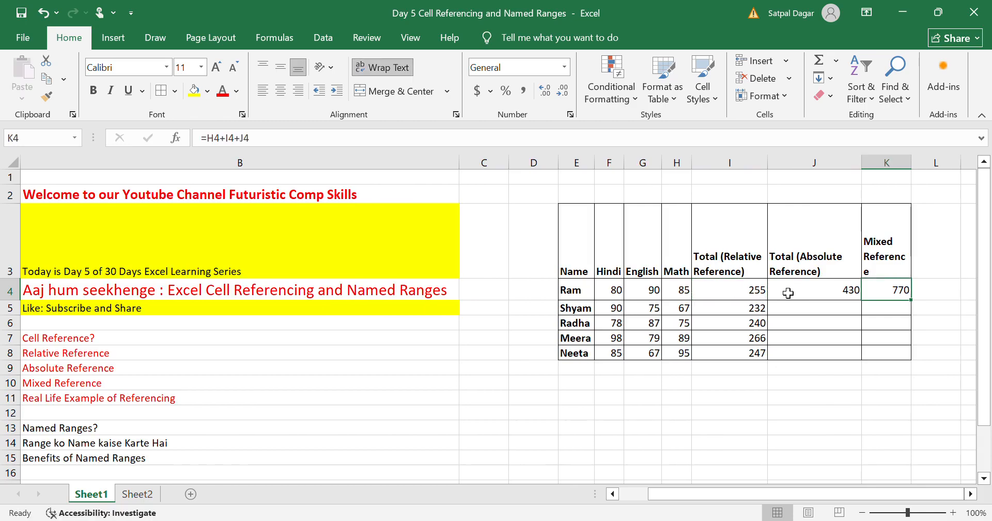
- Examine the relative formula copied into J4 and highlight G4:I4, the cells it adds
key("Left")
key("Left")
key("Left")
key("Right")
key("Right")
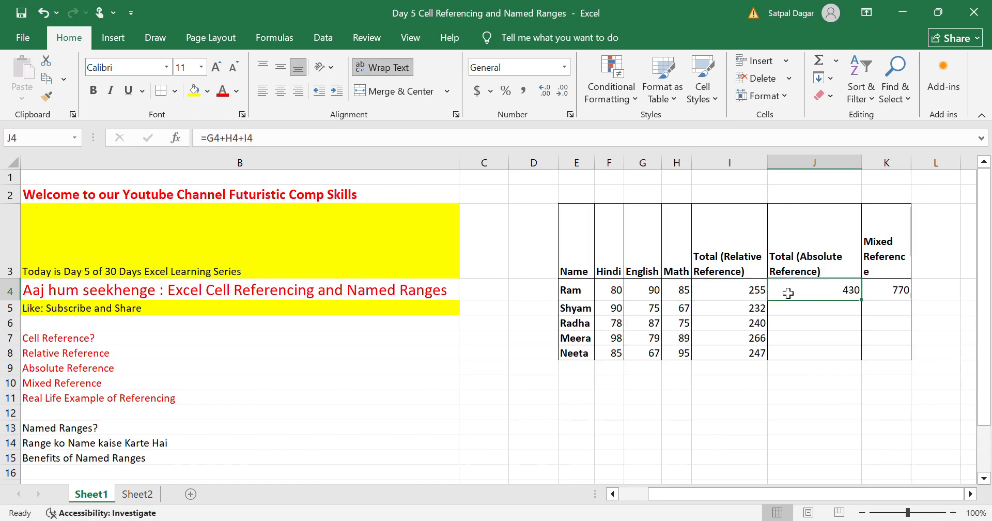
key("Left")
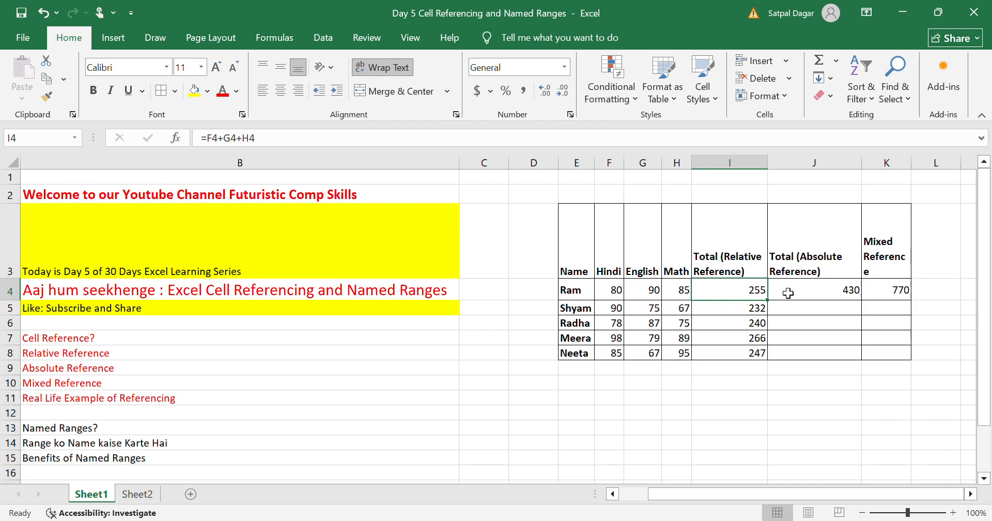
key("Left")
key("Left")
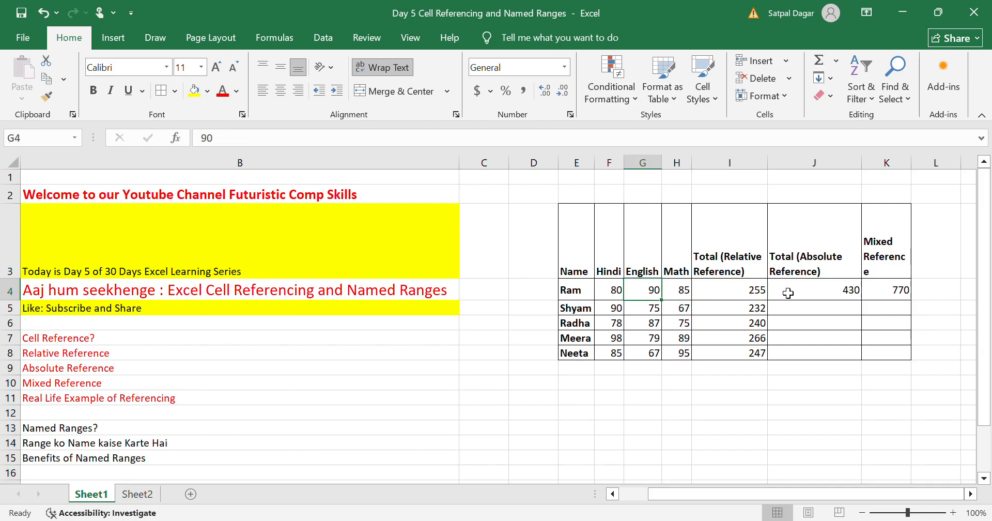
key("shift+Right")
key("shift+Right")
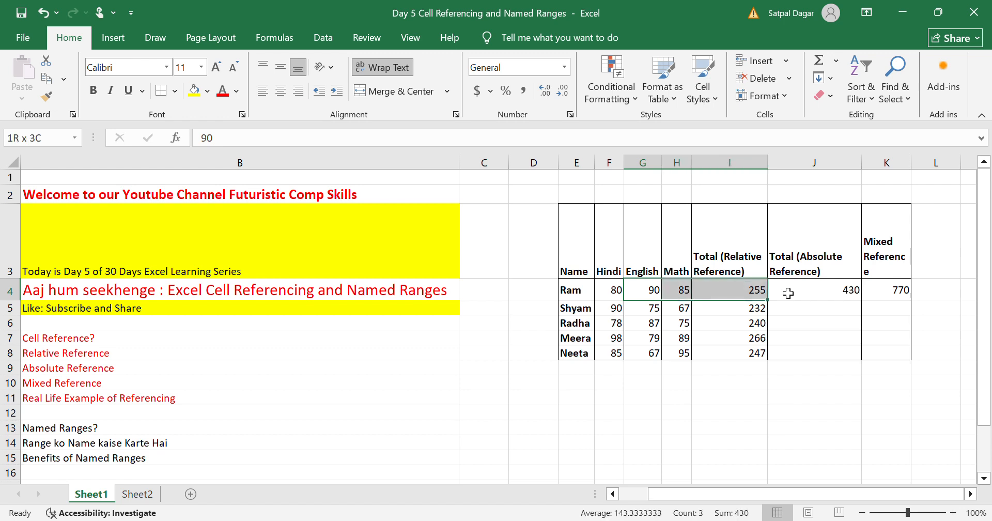
key("Right")
key("Right")
key("Right")
key("Right")
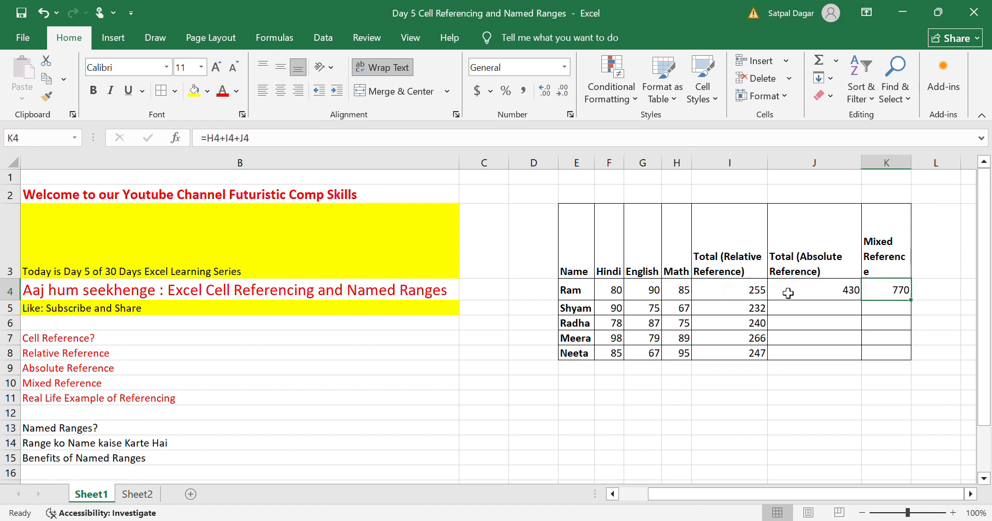
- Examine the relative formula copied into K4 and highlight H4:J4, the cells it adds
key("Left")
key("Right")
key("Left")
key("Left")
key("Left")
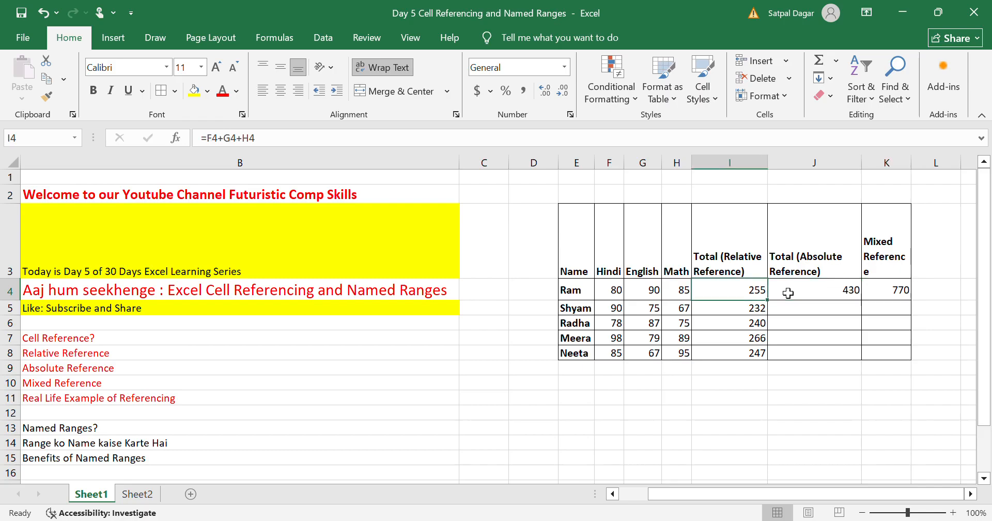
key("Right")
key("Left")
key("shift+Right")
key("shift+Right")
key("shift+Right")
key("shift+Left")
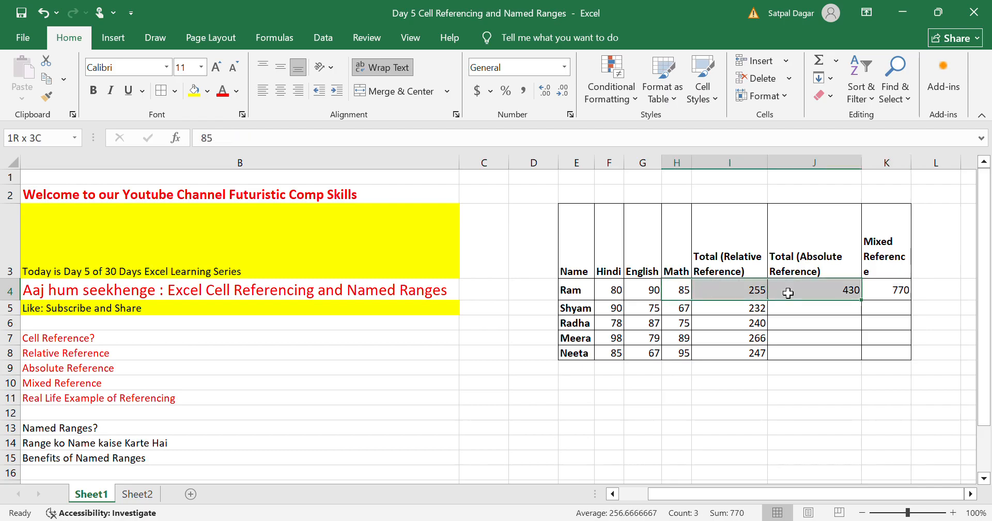
key("Right")
key("Right")
key("Right")
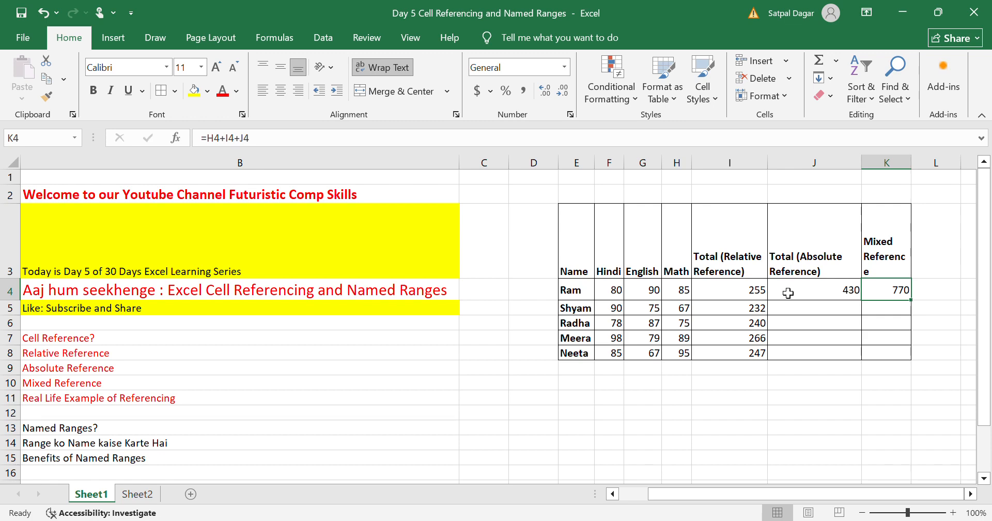
- Compare the formulas in I4, J4 and K4 to see how the relative references shift from column to column
key("Left")
key("Left")
key("Left")
key("Right")
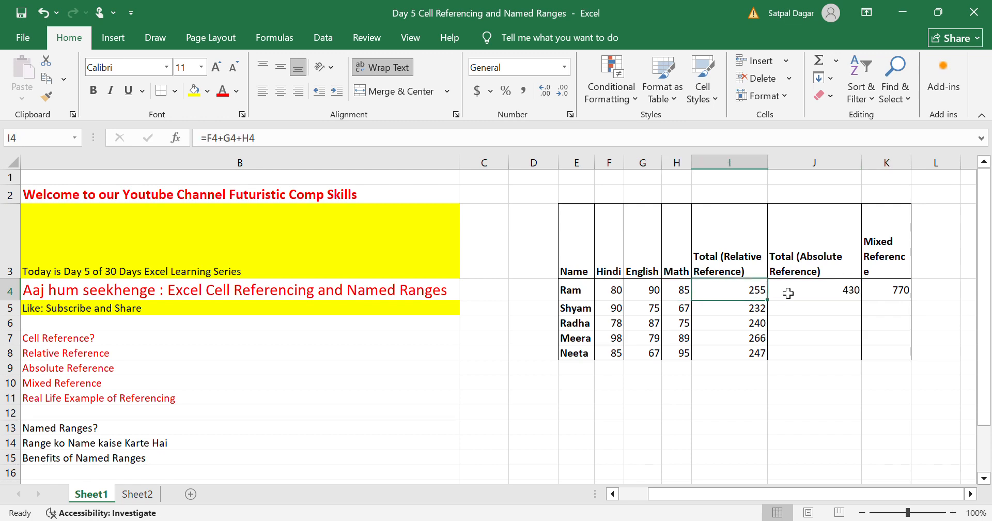
key("Right")
key("Right")
key("Right")
key("Right")
key("Left")
key("Left")
key("Left")
key("Left")
key("Left")
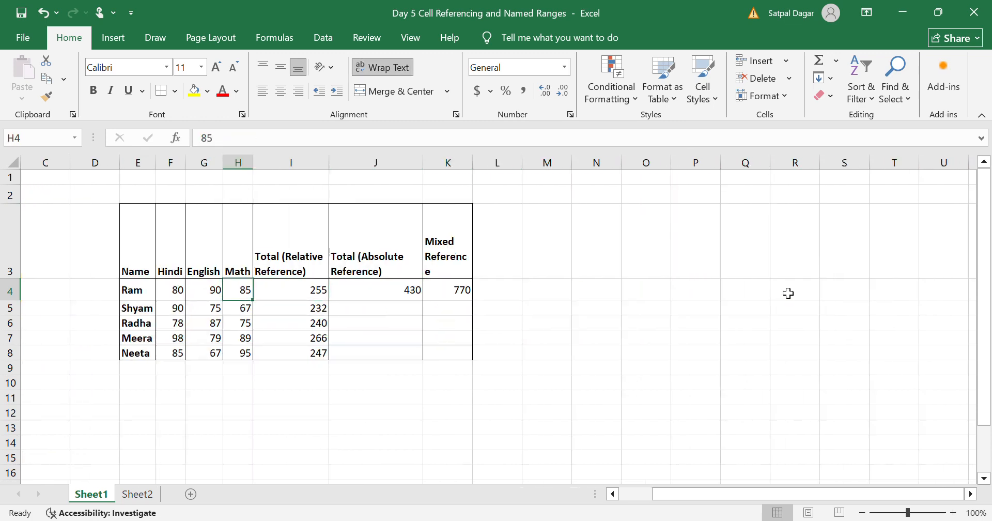
key("Left")
key("Right")
key("Right")
key("Right")
key("Right")
key("Right")
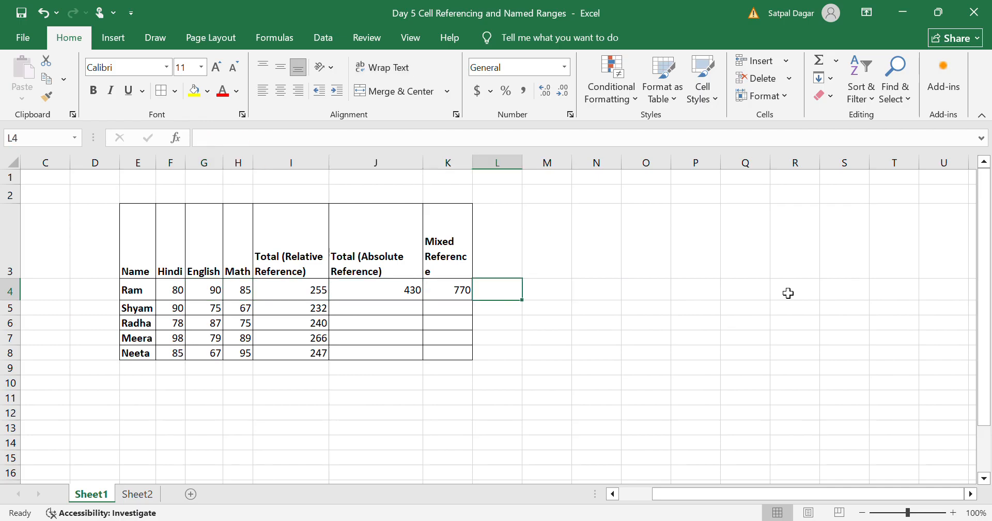
key("Left")
key("Left")
key("Left")
key("Left")
key("Right")
key("Right")
key("Right")
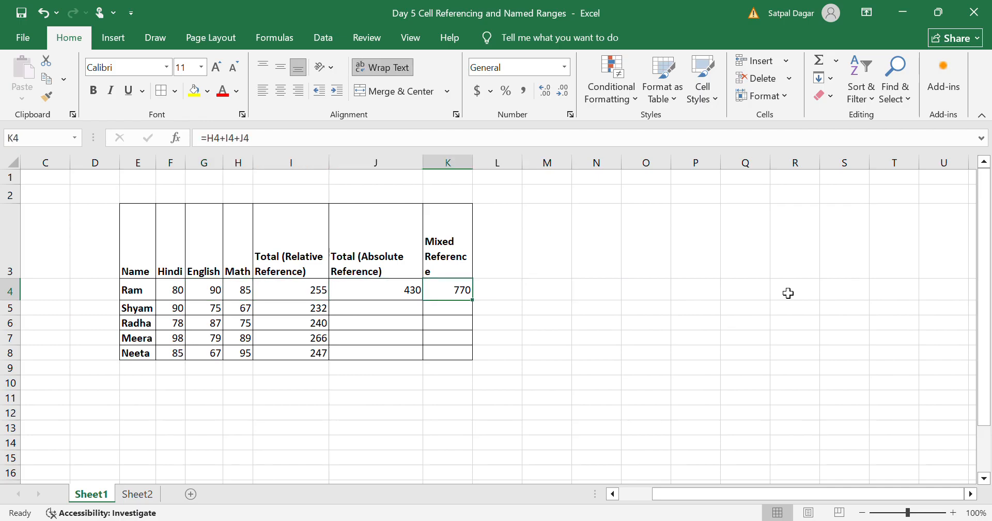
- Make all references in J4 absolute so its formula is =$G$4+$H$4+$I$4
key("Left")
key("Left")
key("Right")
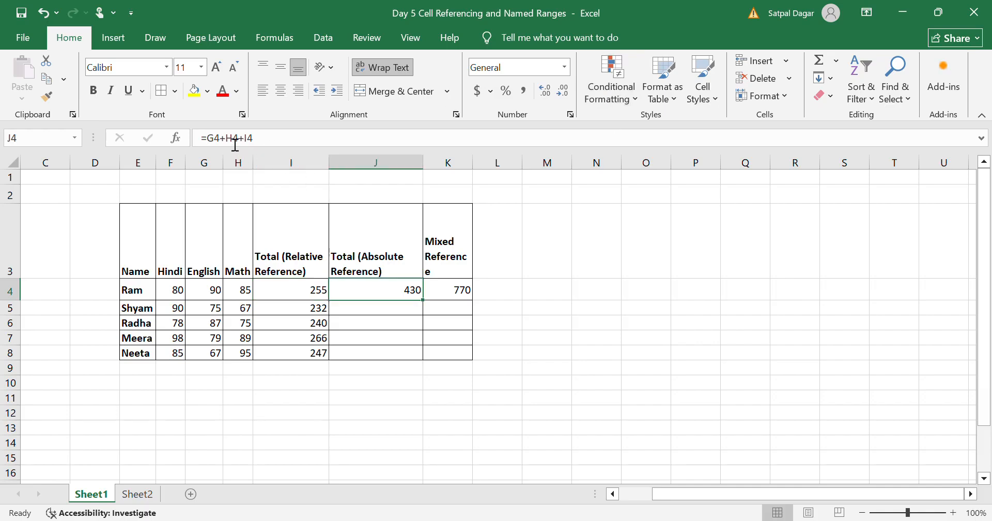
left_click(220, 139)
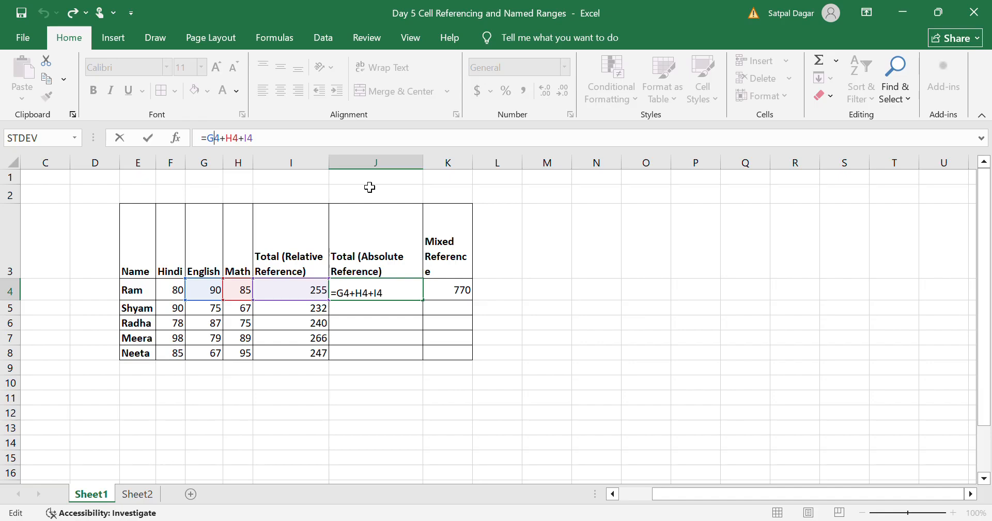
key("F4")
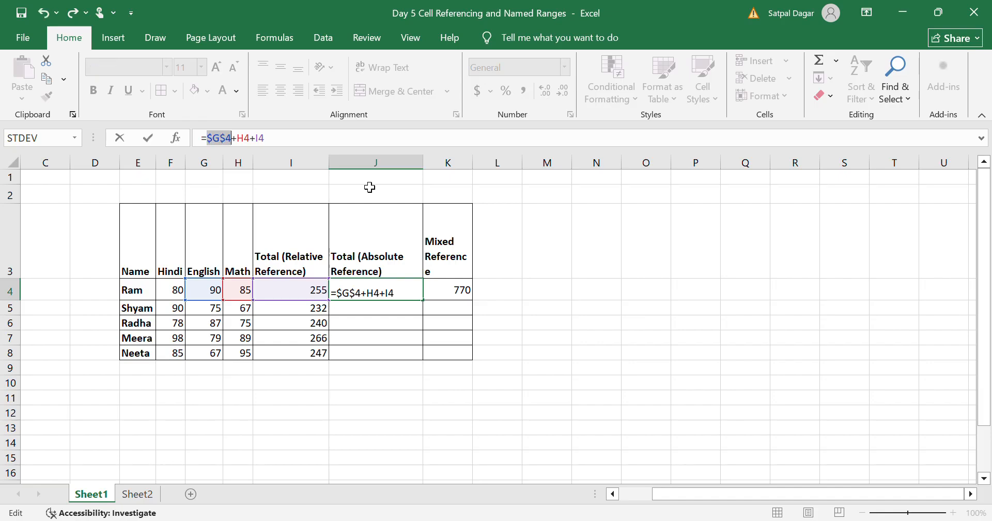
key("Right")
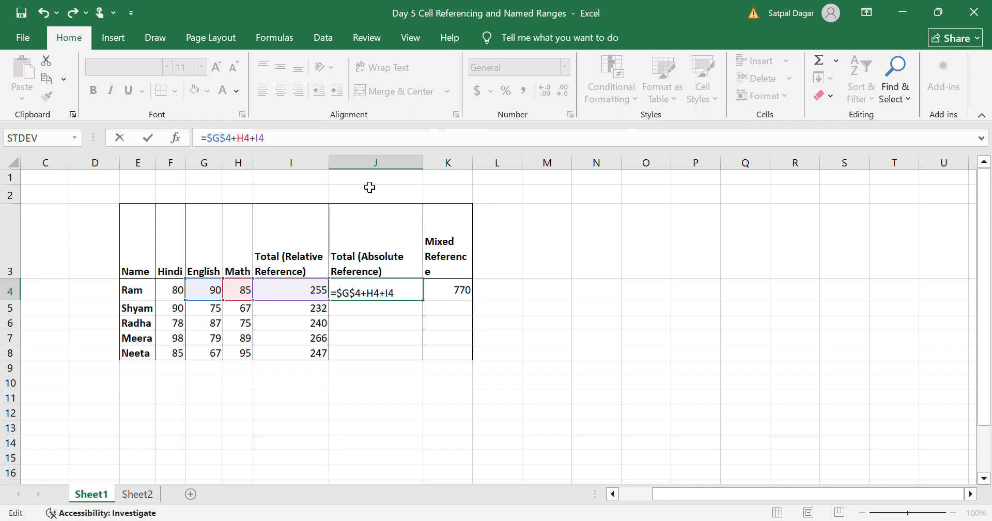
key("F4")
key("Right")
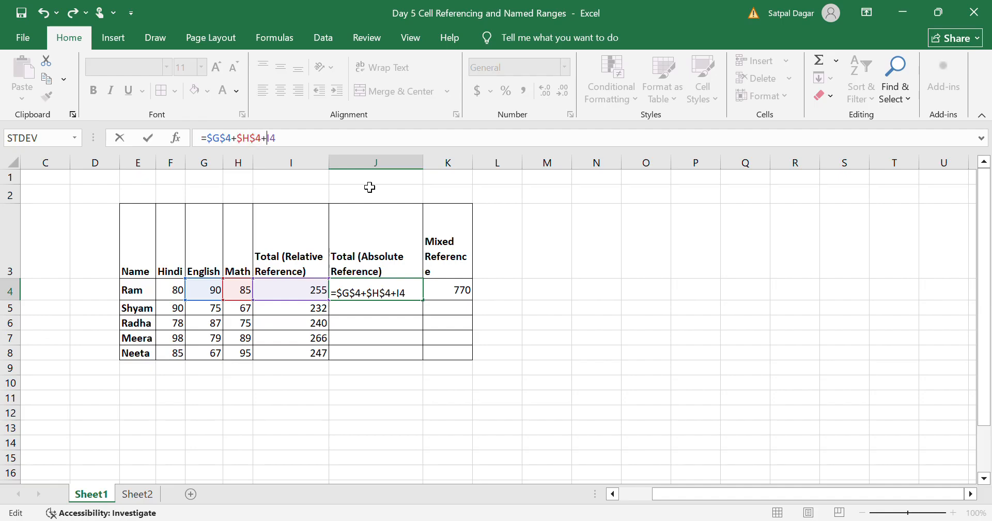
key("F4")
key("Return")
key("Up")
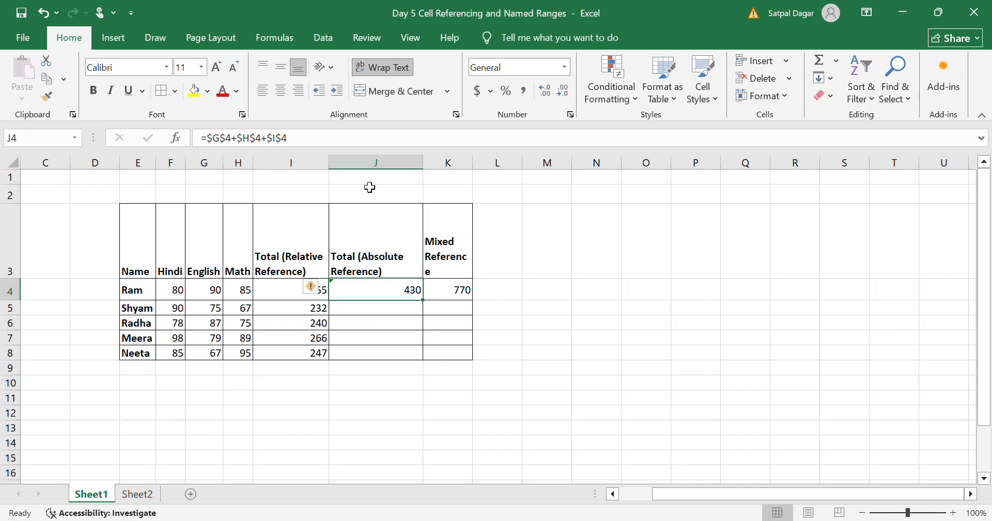
- Undo the absolute reference edit in J4 and the formulas copied into K4 and J4
key("Left")
key("Right")
key("ctrl+z")
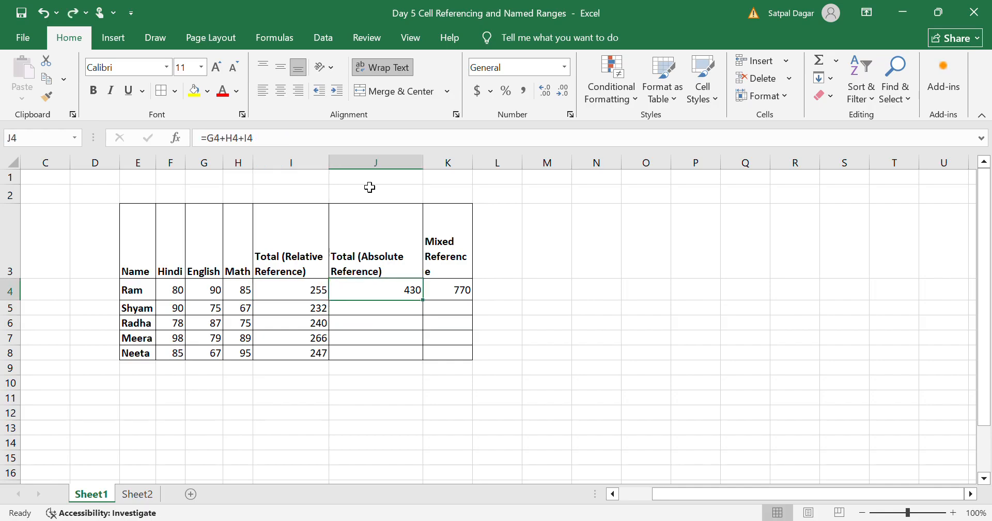
key("ctrl+z")
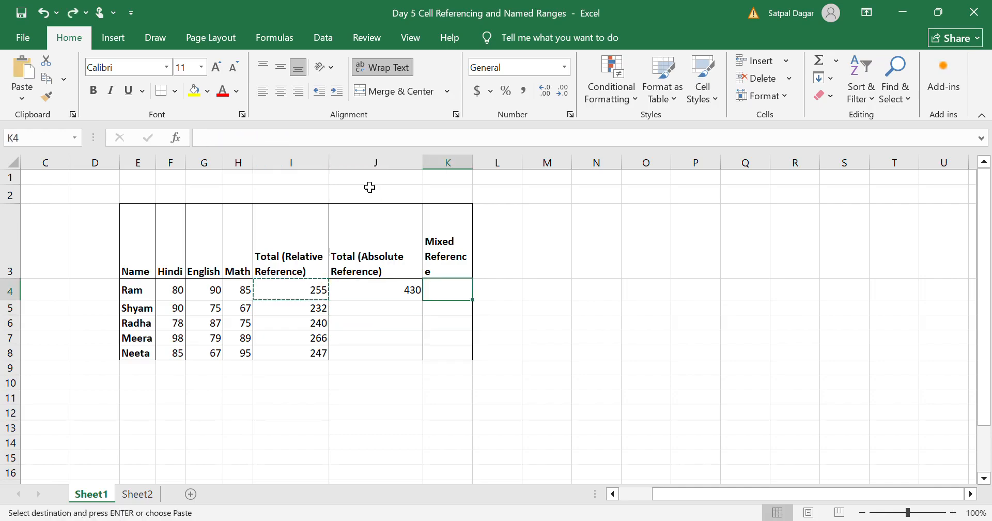
key("ctrl+z")
- Make all references in the first student's total in I4 absolute, giving =$F$4+$G$4+$H$4
key("Left")
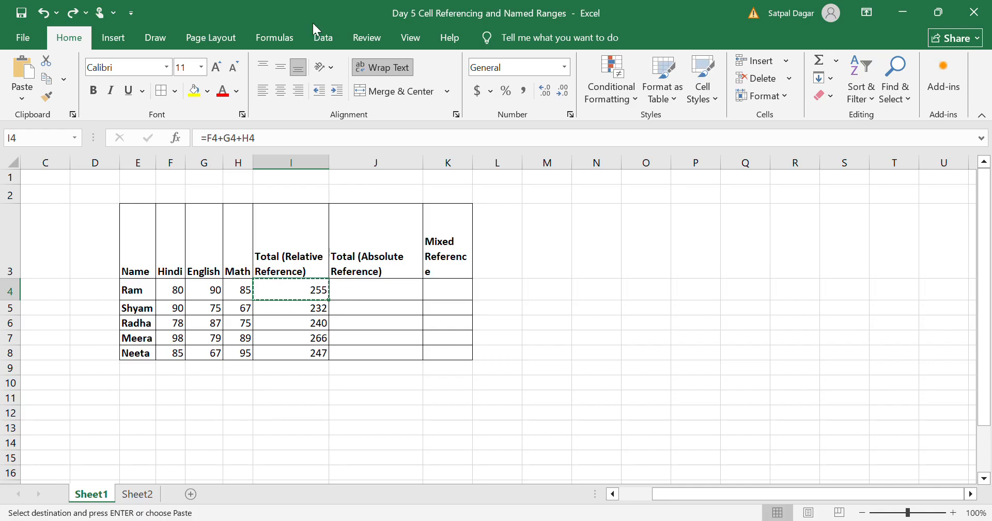
left_click(212, 138)
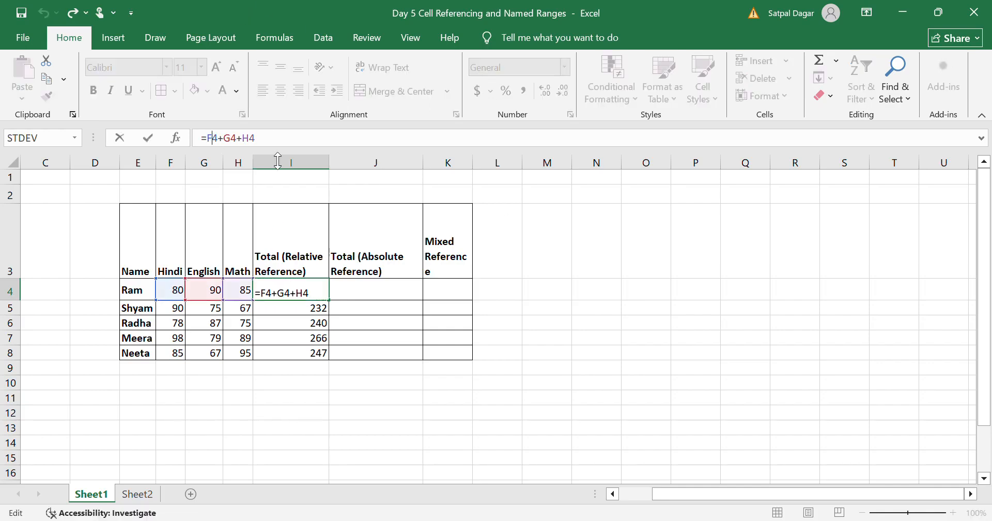
key("F4")
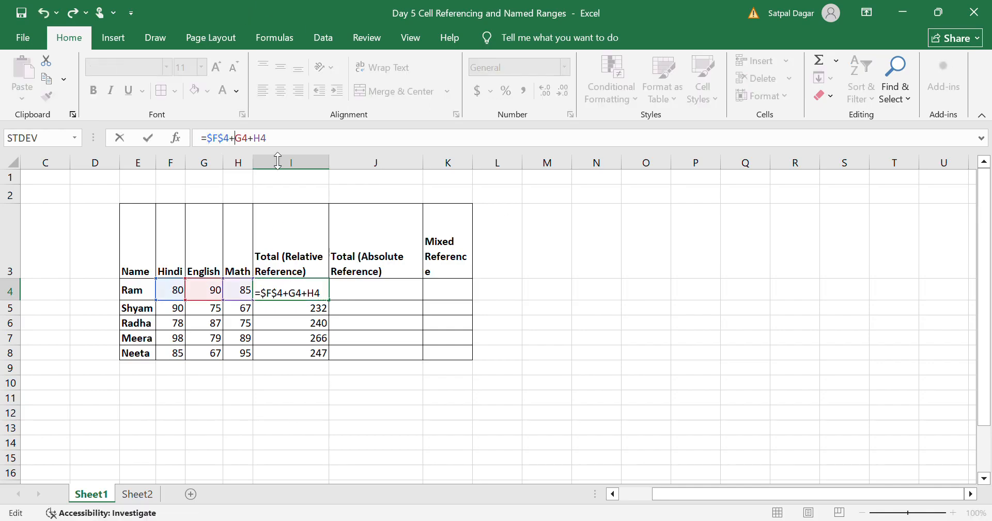
key("F4")
key("Right")
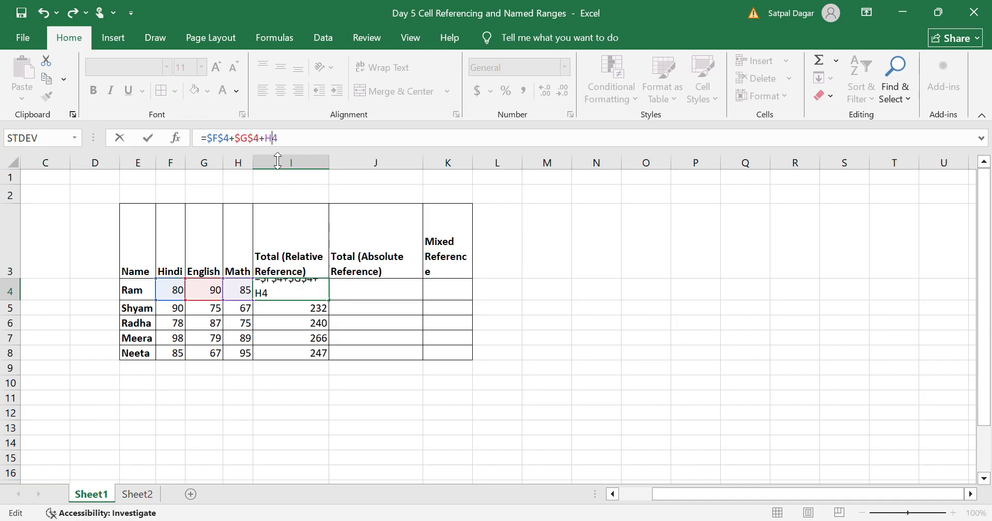
key("F4")
key("Return")
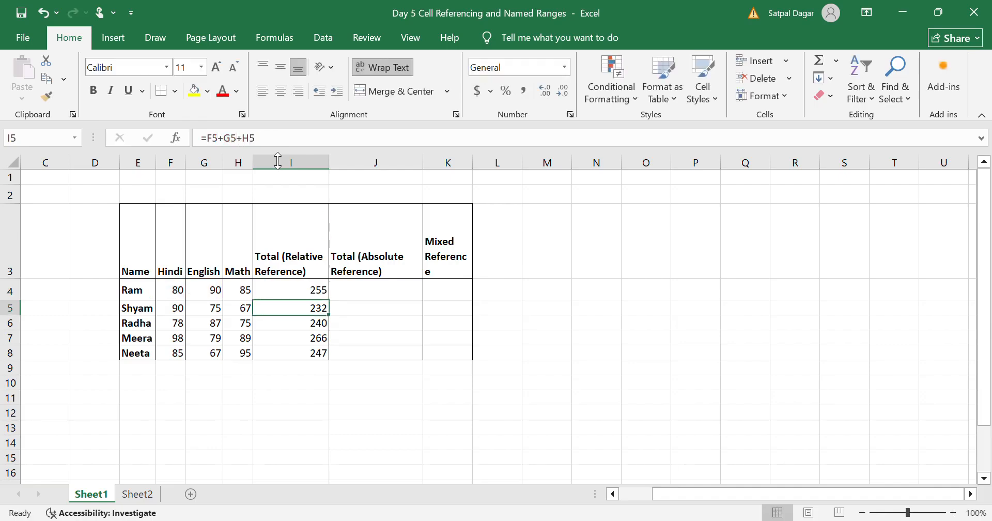
- Copy the absolute total formula from I4 into J4 and compare the formulas in the two cells
key("Up")
key("ctrl+c")
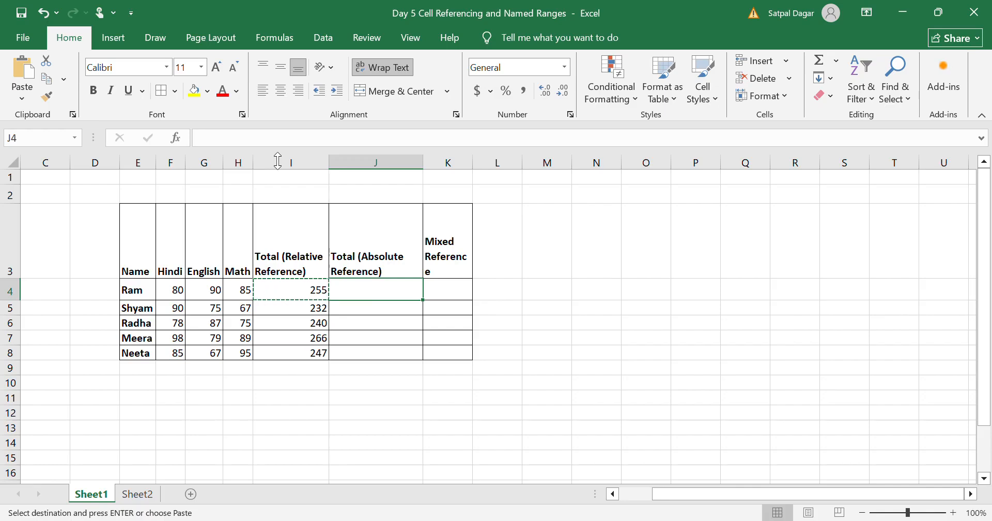
key("Return")
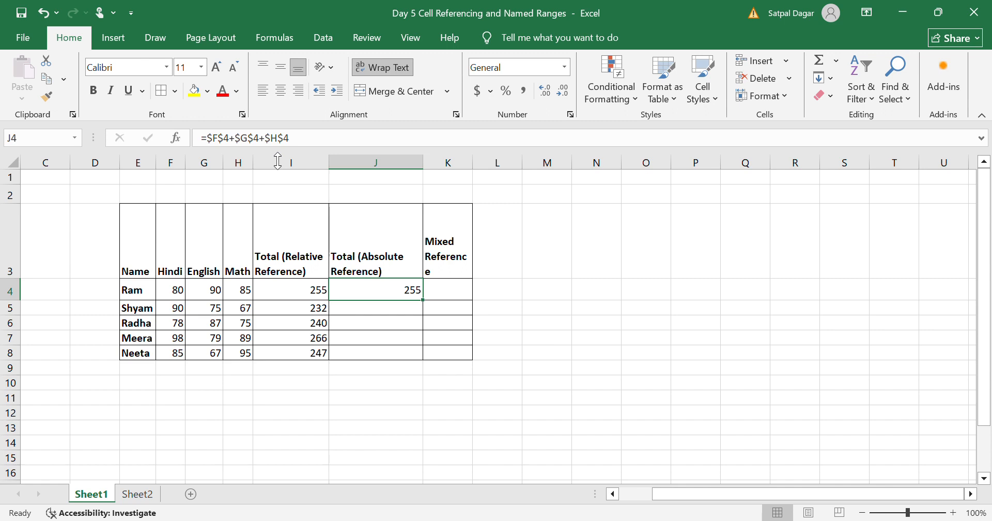
key("Left")
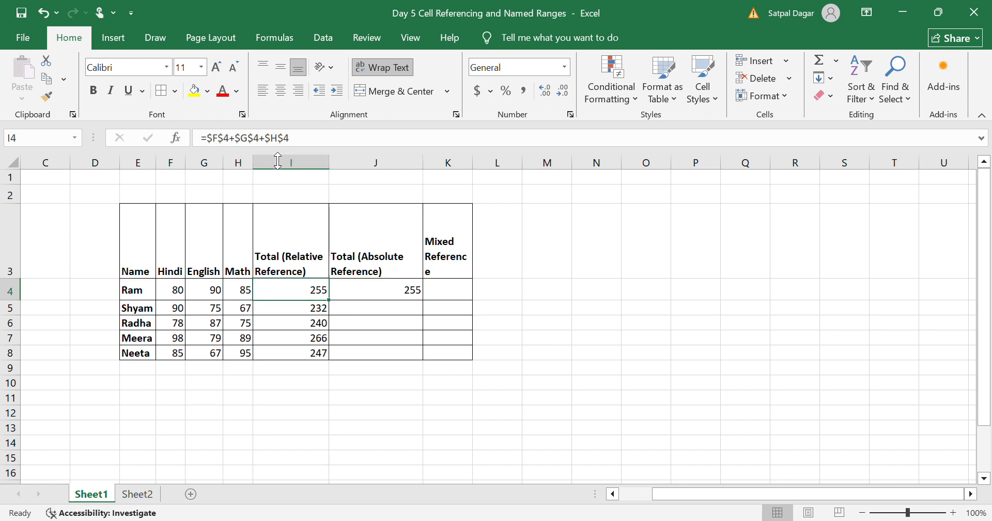
key("Right")
key("Right")
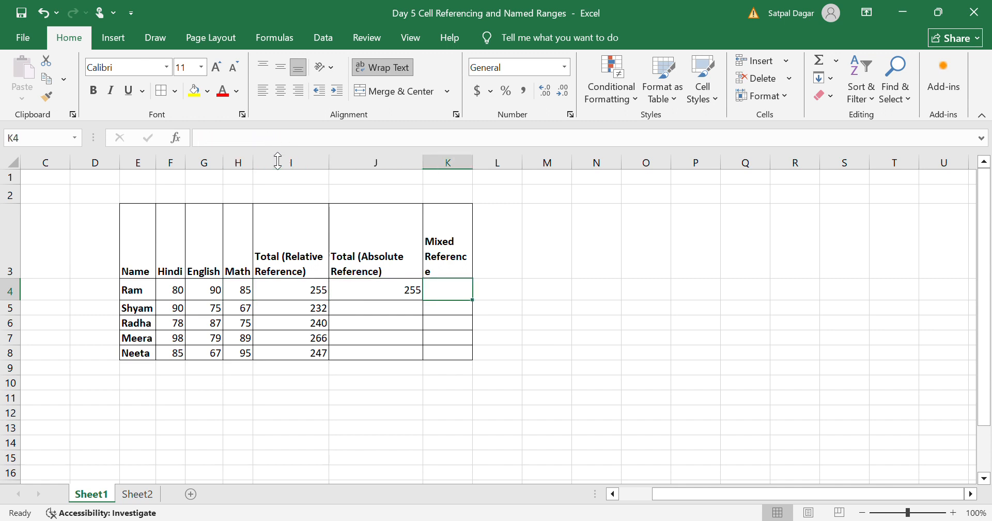
- Examine the absolute total formulas in J4 and its neighbouring cells
key("Left")
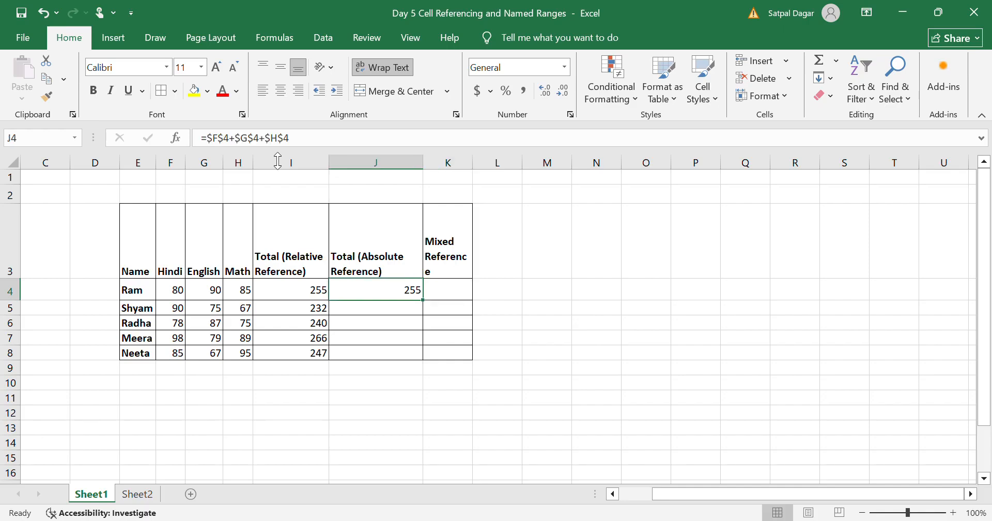
key("Right")
key("Right")
key("Right")
key("Left")
key("Left")
key("Left")
- Copy the absolute total formula from I4 into M4, outside the marks table
key("Left")
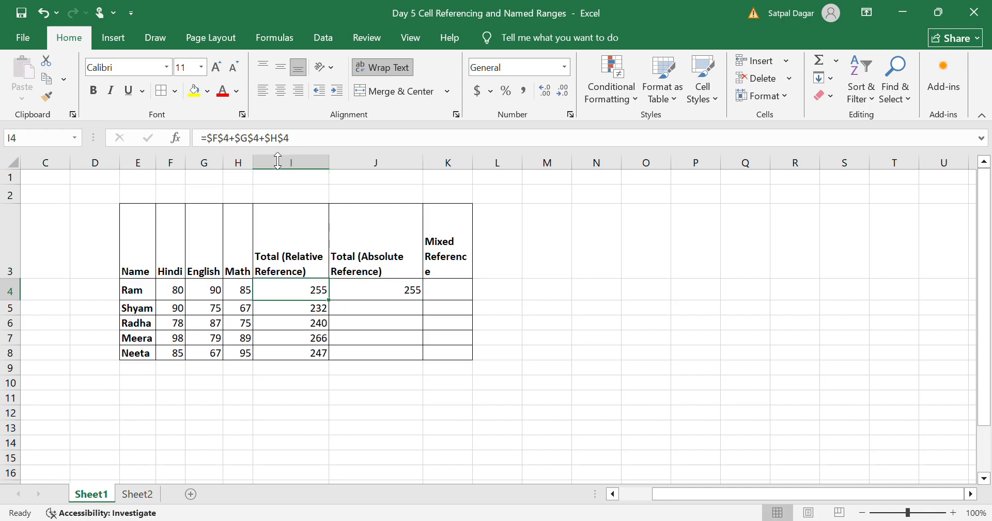
key("ctrl+c")
key("Right")
key("Right")
key("Right")
key("Right")
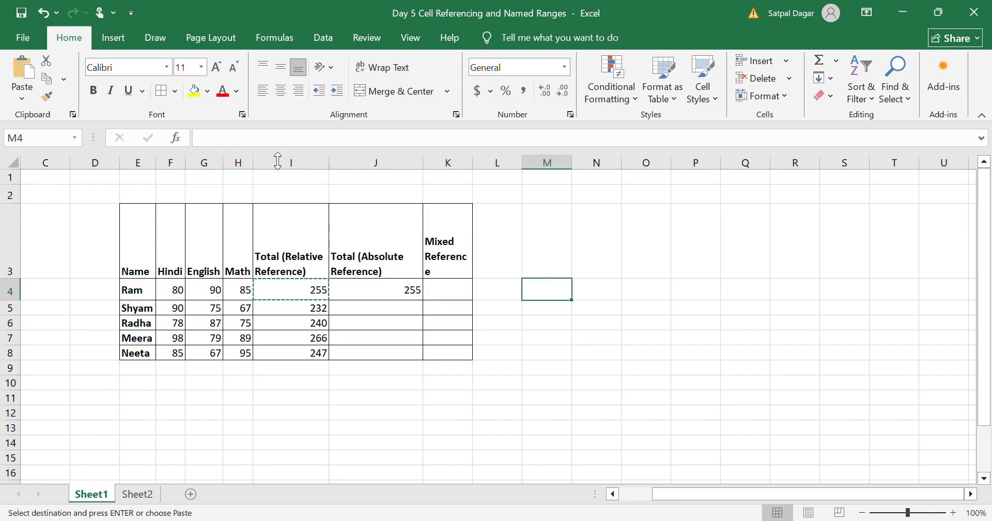
key("ctrl+v")
- Paste the copied absolute total formula into L6 as a second test outside the table
key("Left")
key("Left")
key("Right")
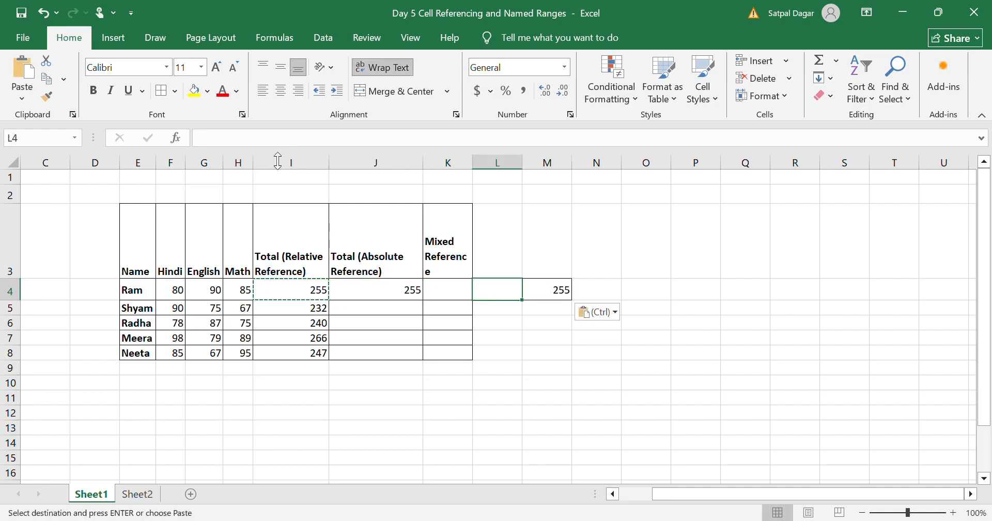
key("Down")
key("Down")
key("ctrl+v")
key("Right")
key("Right")
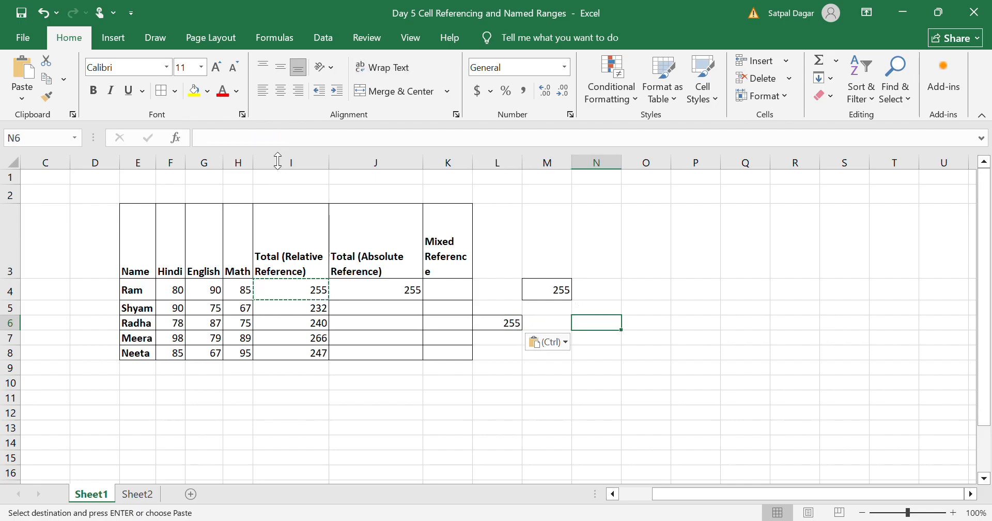
- Fill the absolute total formula from J4 down to J8 for the remaining students
left_click(383, 290)
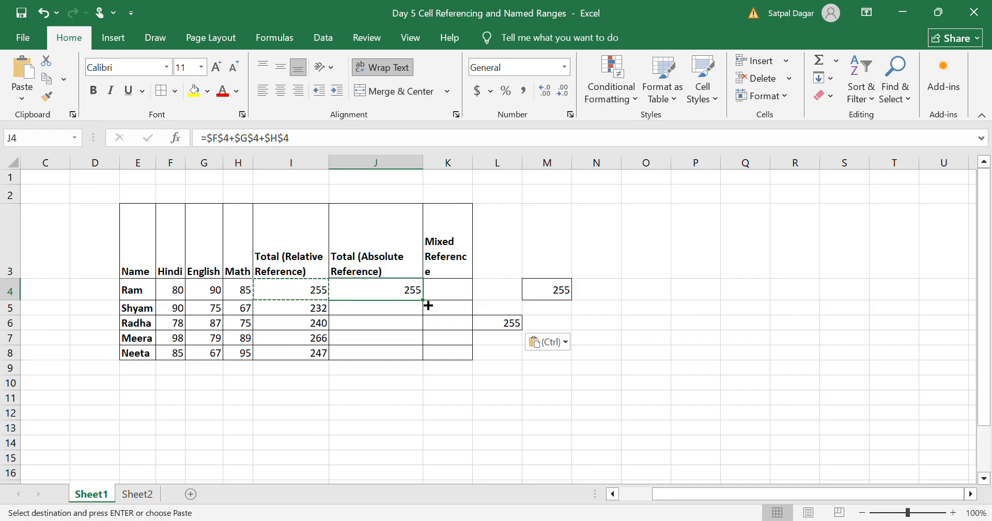
left_click_drag(428, 305, 427, 355)
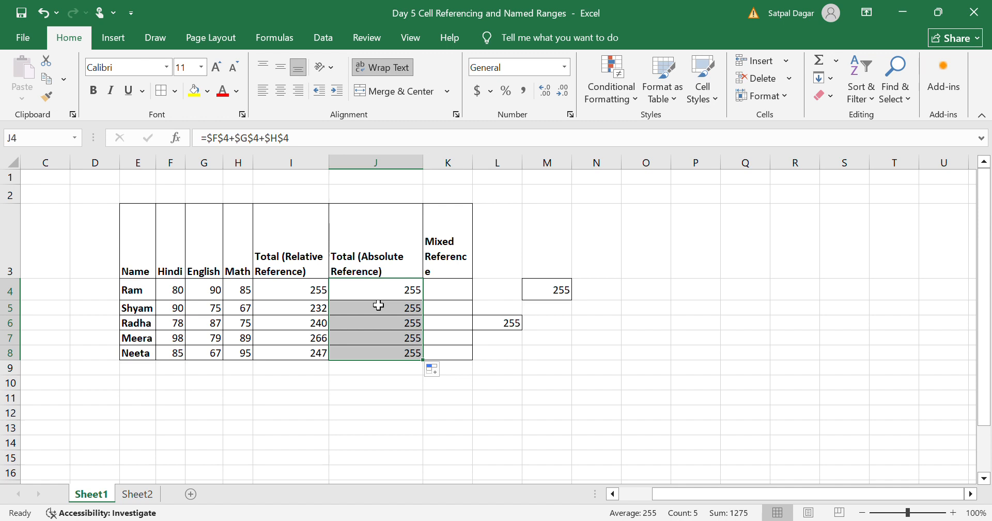
key("Right")
key("Right")
key("Right")
key("Right")
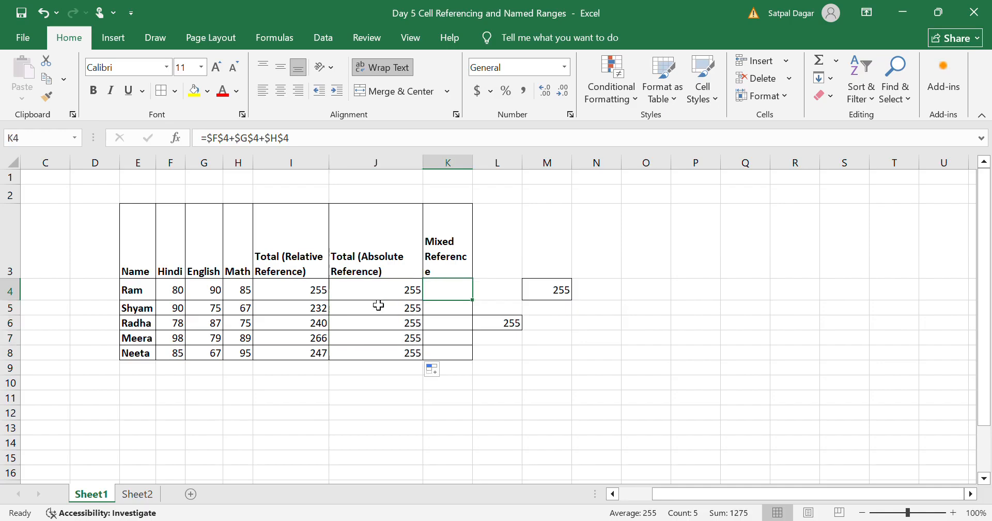
key("Left")
key("Left")
key("Left")
key("Right")
key("Right")
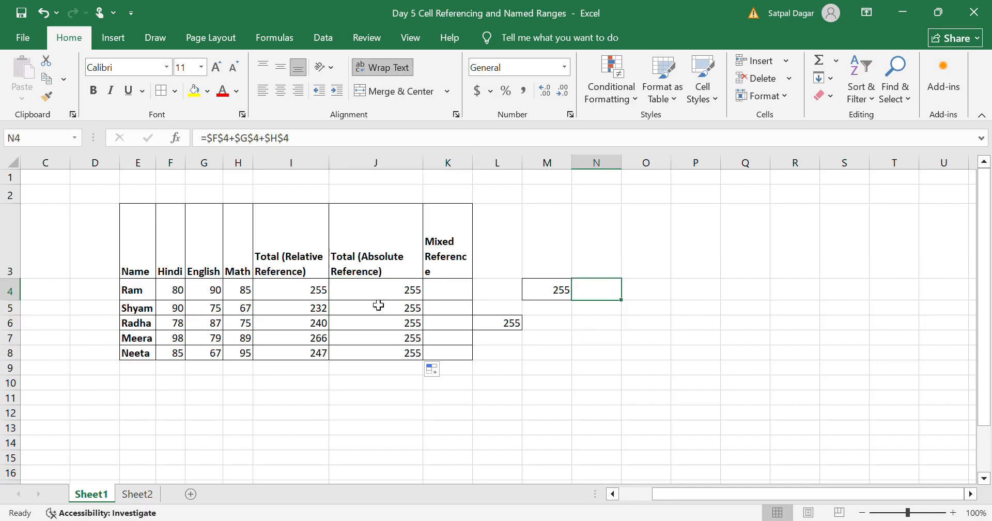
key("Left")
key("Left")
key("Left")
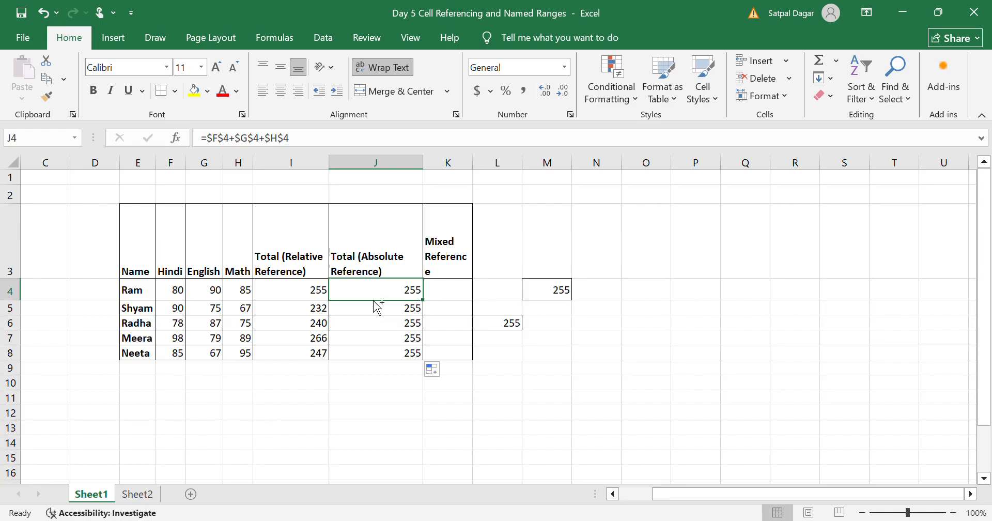
- Undo the fill of the absolute total formula in J5:J8
key("ctrl+z")
key("Right")
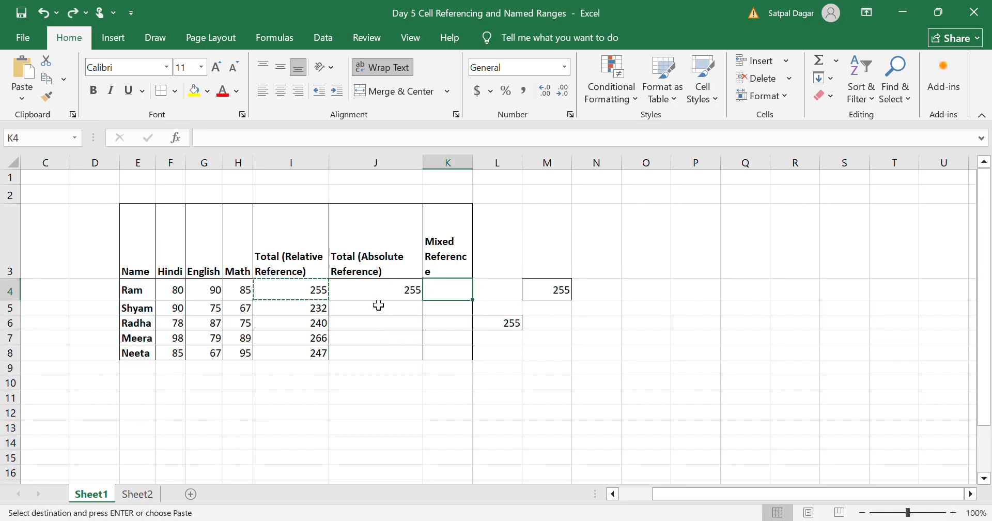
key("Left")
key("Left")
key("Right")
key("Left")
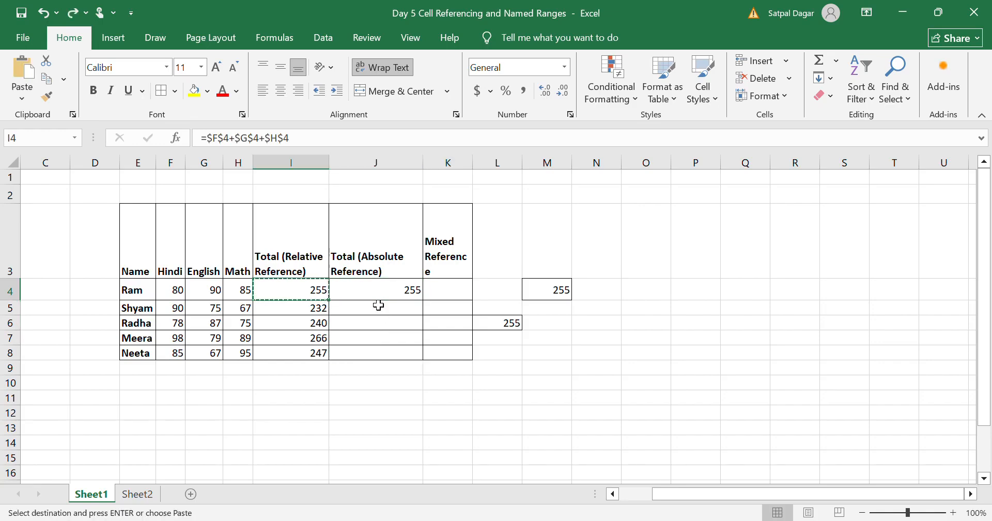
key("Left")
key("Right")
key("Right")
key("Right")
key("Left")
key("Left")
key("Left")
key("Left")
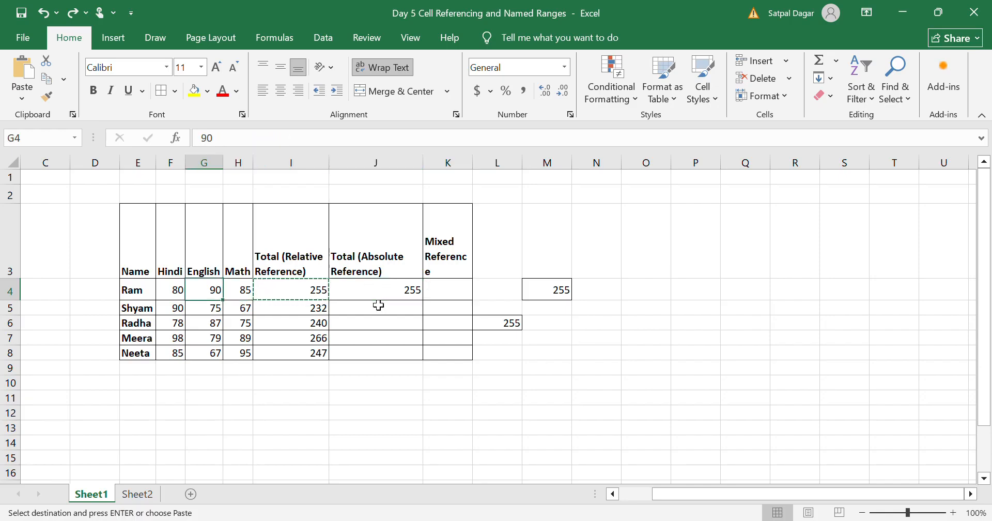
key("Right")
key("Right")
key("Right")
key("Right")
key("Left")
key("Left")
key("Left")
- Change the total formula in I4 to mixed references with only the columns fixed, giving =$F4+$G4+$H4
key("Right")
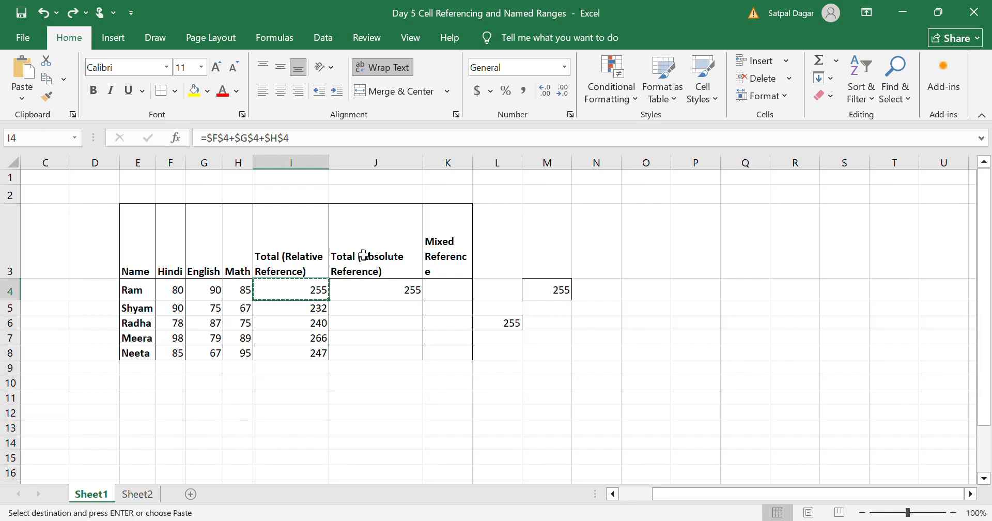
left_click(237, 139)
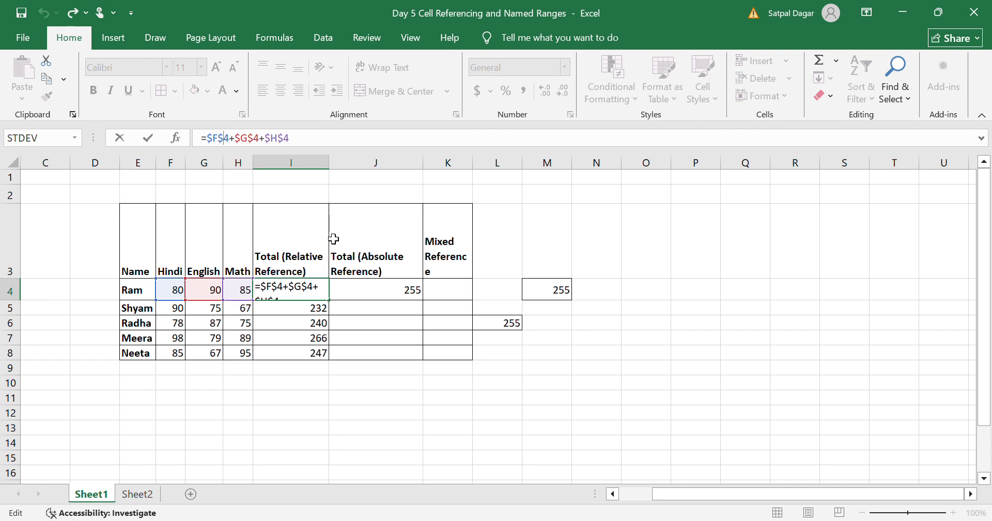
key("BackSpace")
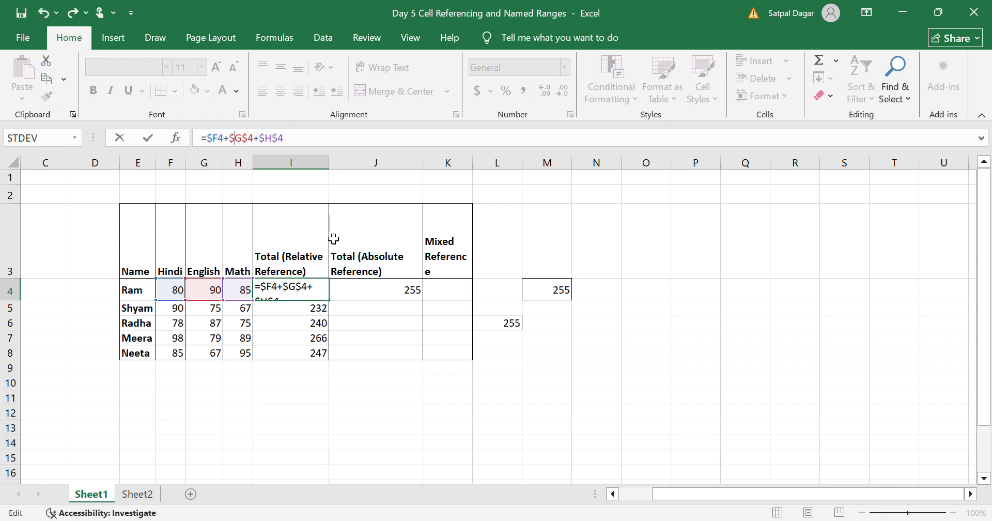
key("Right")
key("Right")
key("Right")
key("Right")
key("Right")
key("BackSpace")
key("Right")
key("Right")
key("Right")
key("Right")
key("Right")
key("BackSpace")
key("ctrl+Return")
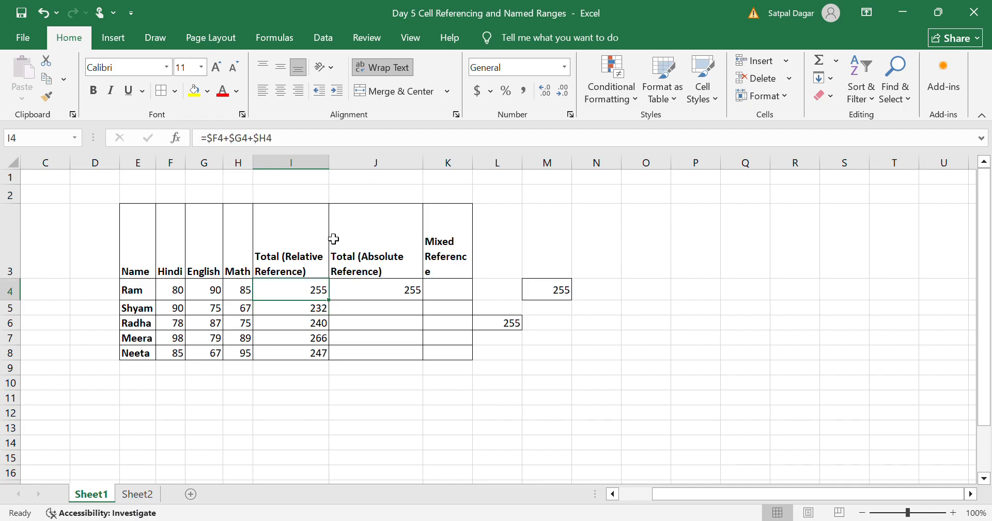
- Copy the mixed reference formula from I4 into K4 and fill it down to K8
key("ctrl+c")
key("Right")
key("Right")
key("Return")
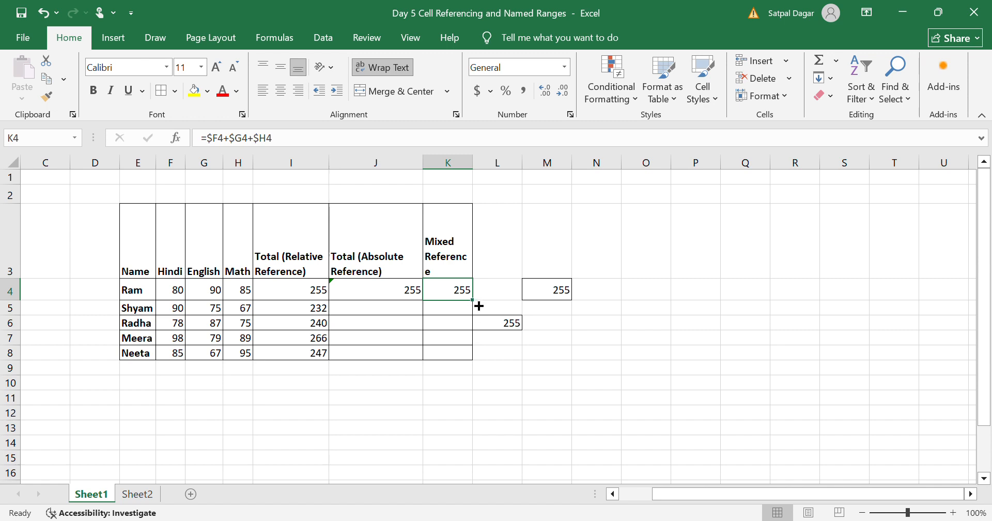
left_click_drag(479, 306, 476, 363)
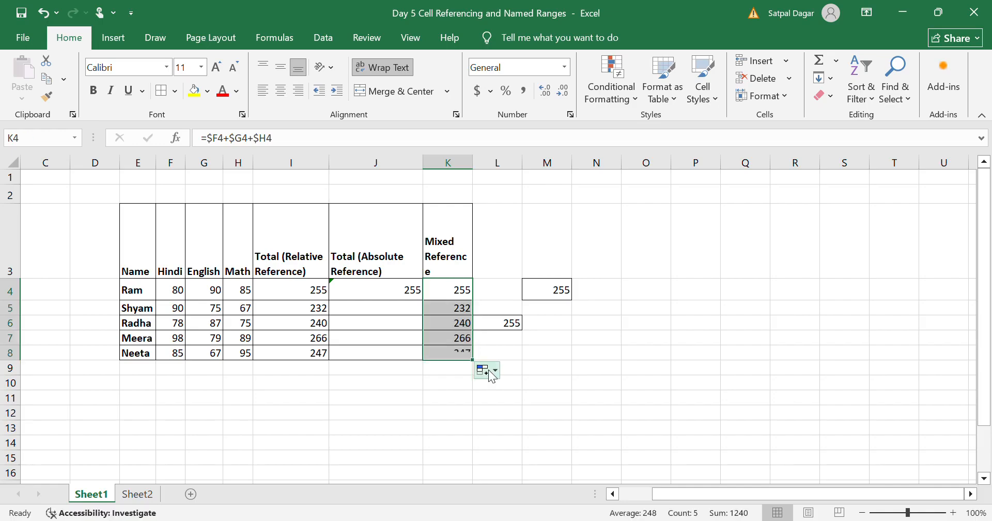
- Compare the mixed reference formula in K5 with the relative formula in I5
left_click(467, 308)
left_click(313, 310)
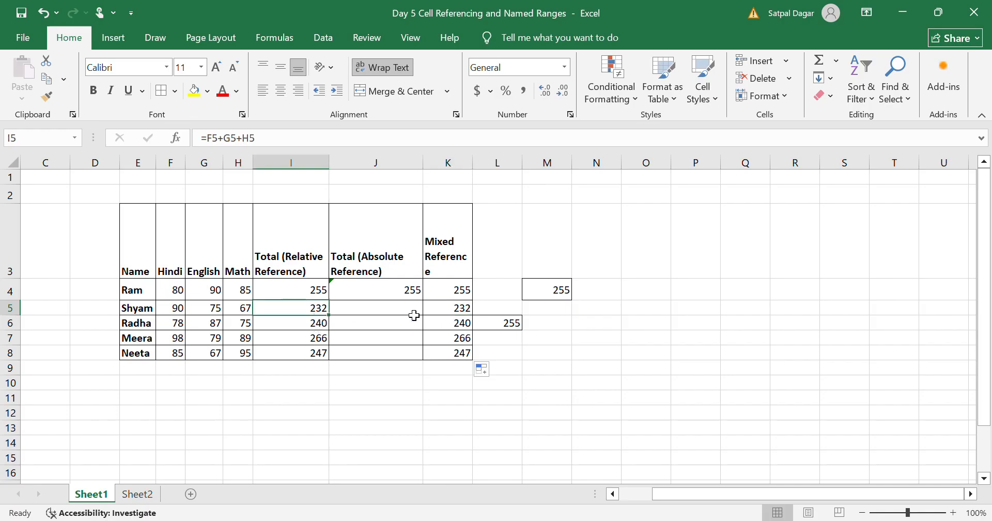
left_click(457, 309)
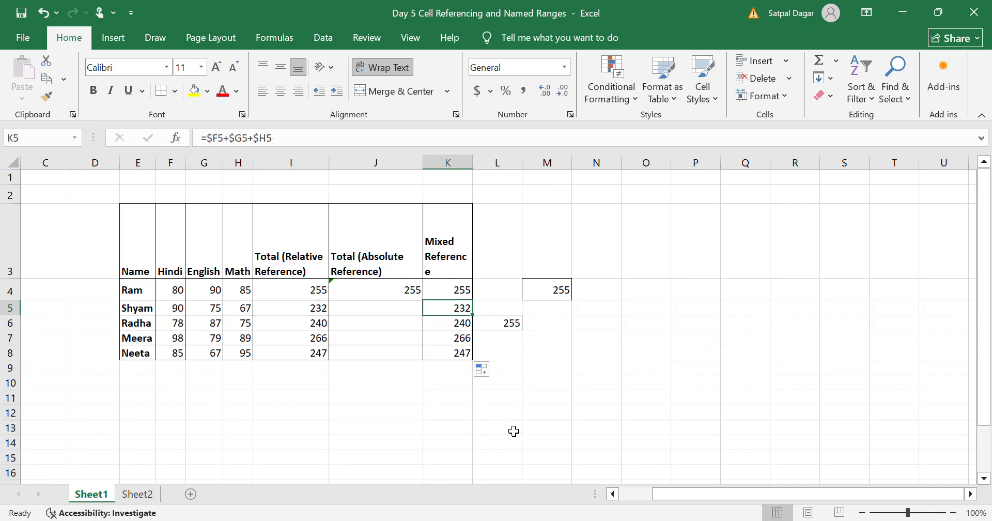
scroll(514, 432, "left", 3)
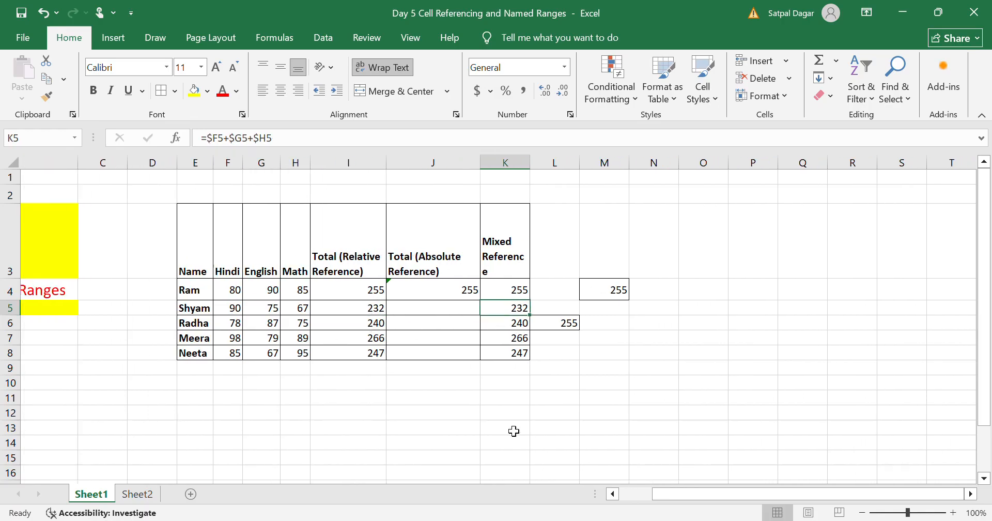
scroll(737, 441, "right", 3)
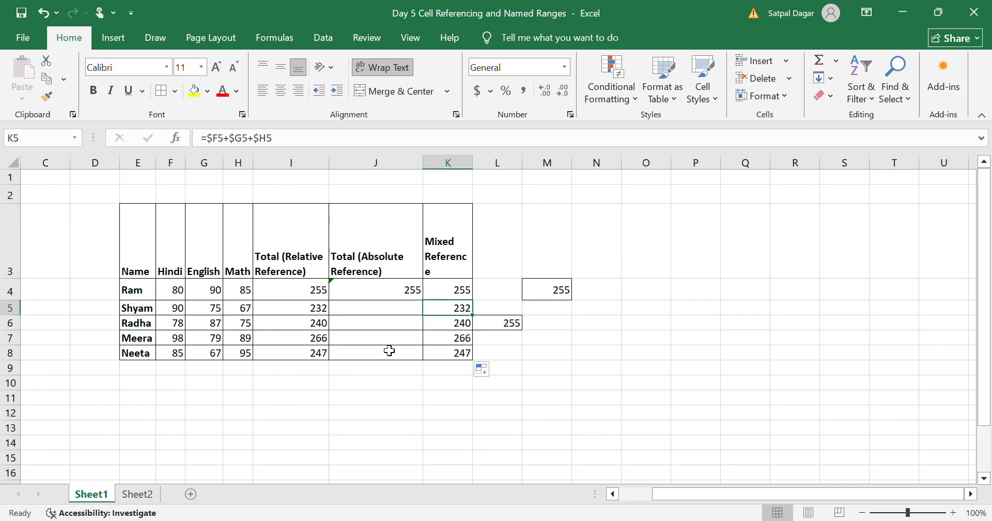
- Delete columns L through N to remove the test totals beside the table
left_click(509, 173)
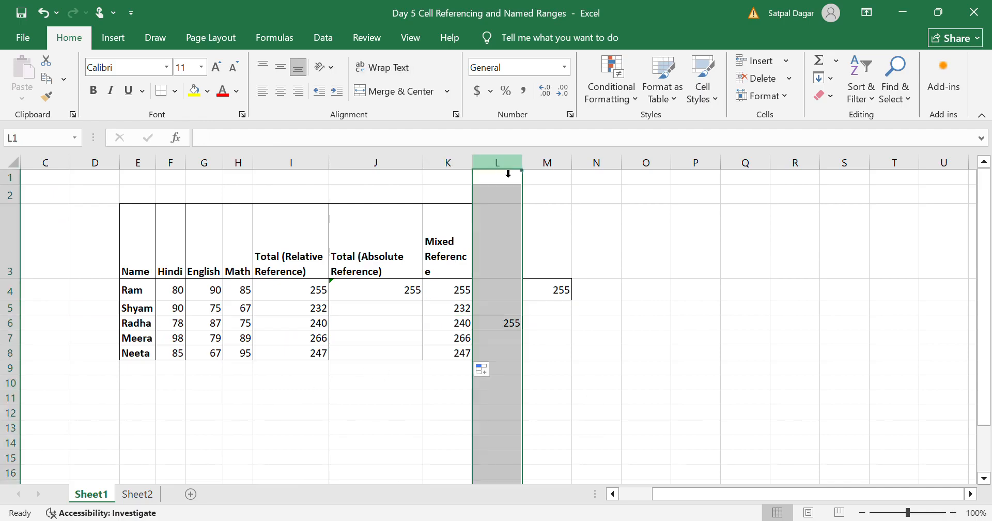
key("shift+Right")
key("shift+Right")
key("Delete")
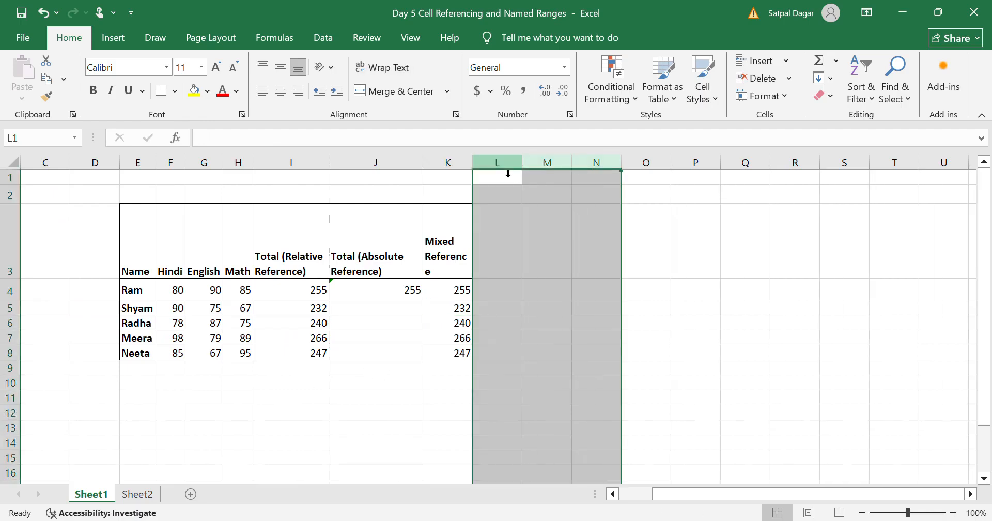
key("Left")
key("Left")
key("Left")
key("Left")
key("Left")
key("Left")
key("Left")
key("Left")
key("Left")
key("Left")
key("Left")
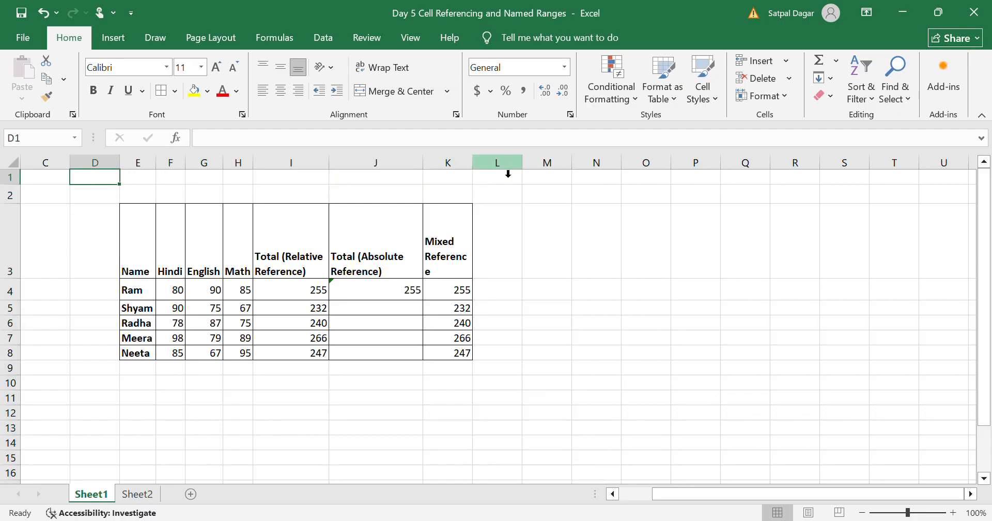
key("Right")
key("Right")
key("Right")
key("Down")
key("Down")
key("Down")
key("Down")
key("Down")
key("Down")
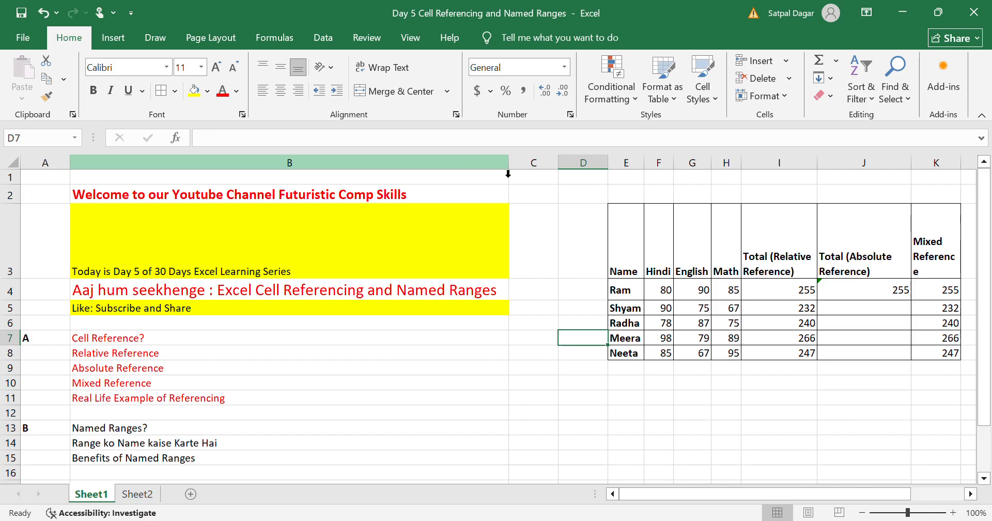
- Review the cell reference topics in the lesson outline from row 7 down to row 12
key("Left")
key("Left")
key("Left")
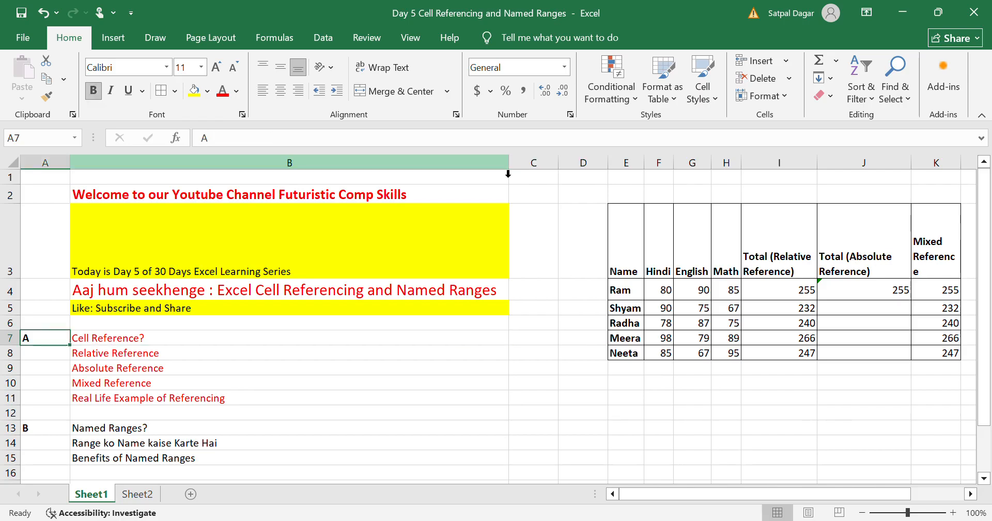
key("Down")
key("Down")
key("Down")
key("Down")
key("Down")
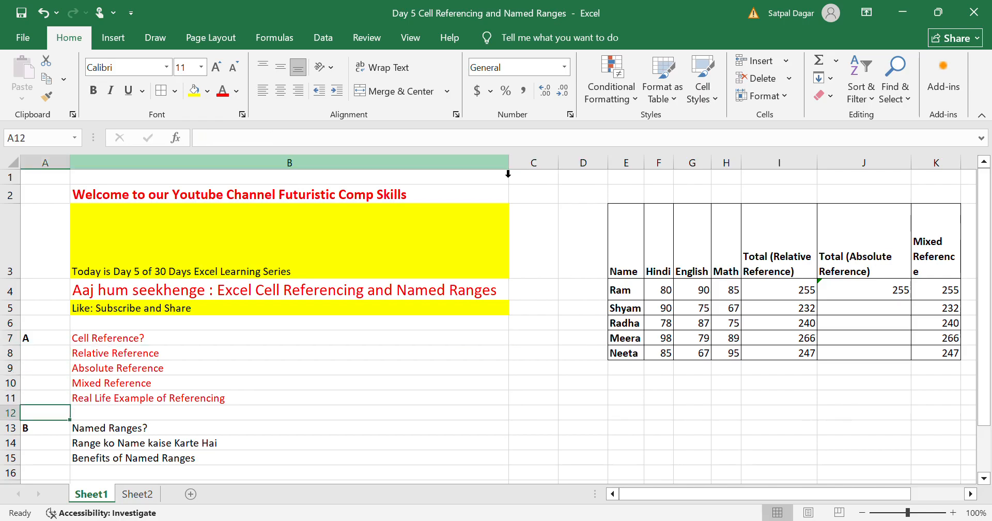
key("Right")
key("Right")
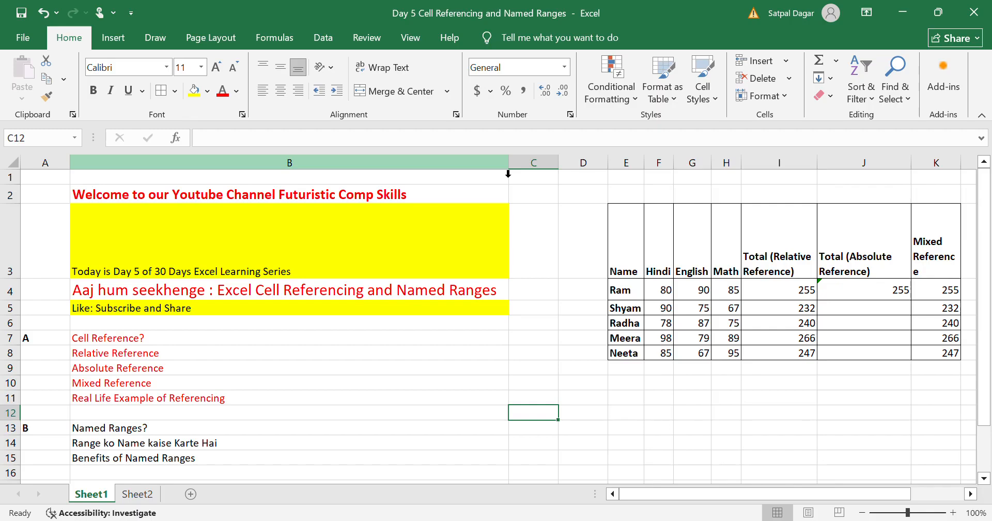
- Set the font colour of the "Named Ranges?" topic in B13 to green
key("Down")
key("Home")
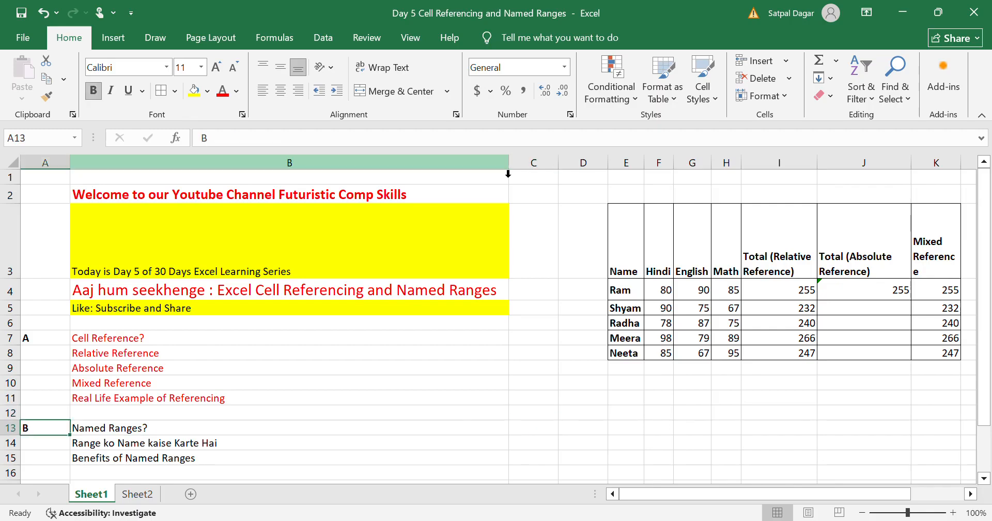
key("Right")
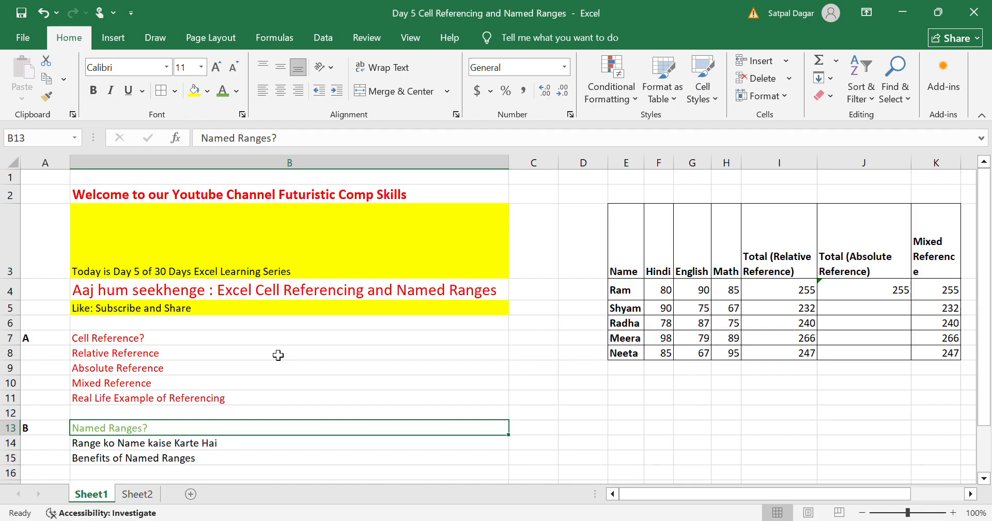
- Highlight the first student's Hindi, English and Math marks in F4:H4 as the example range
key("Right")
key("Right")
key("Right")
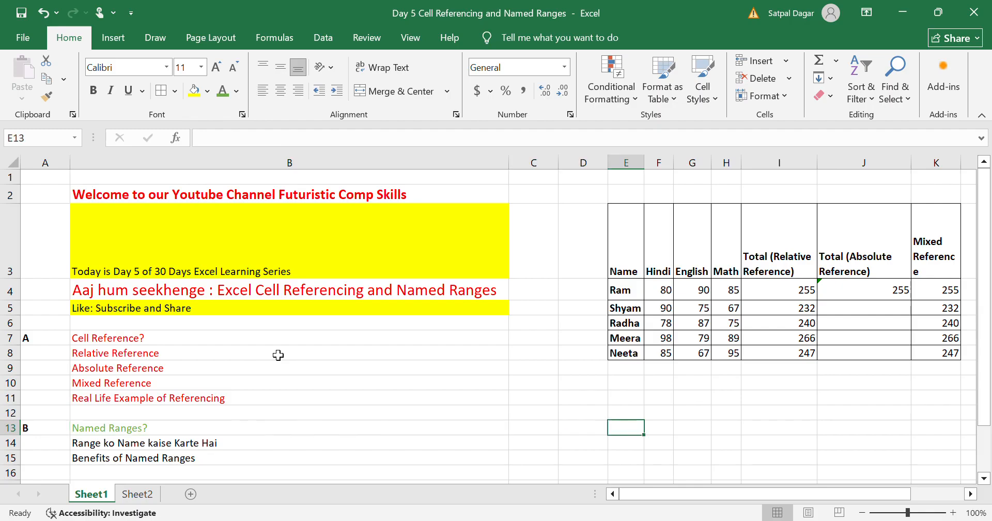
key("Up")
key("Up")
key("Up")
key("Up")
key("Up")
key("Up")
key("Up")
key("Up")
key("Up")
key("Up")
key("Right")
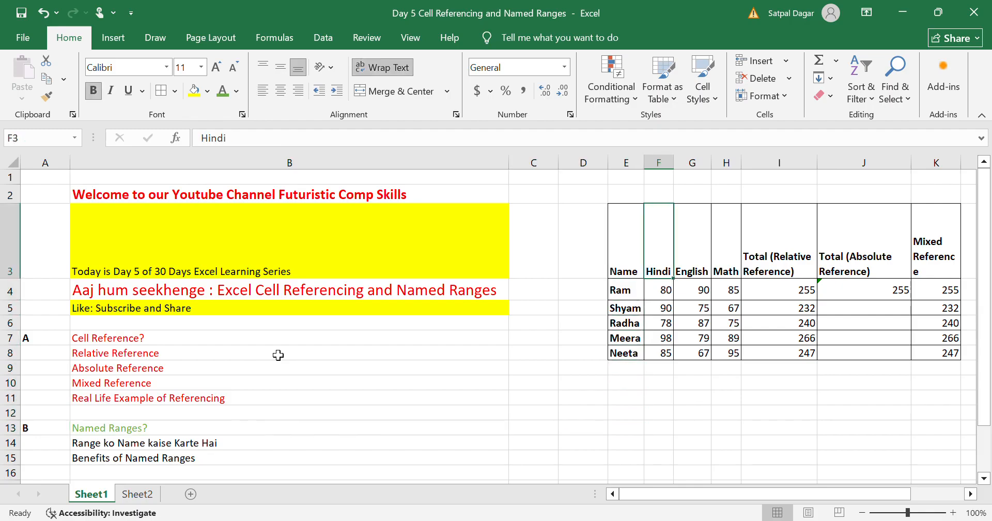
key("Down")
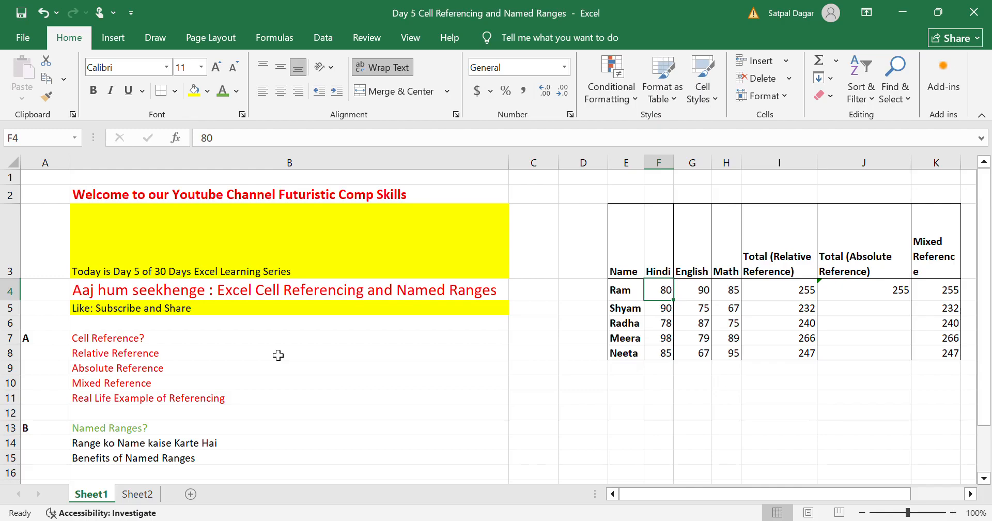
key("shift+Right")
key("shift+Right")
key("shift+Right")
key("shift+Left")
key("shift+Left")
key("shift+Left")
key("shift+Right")
key("shift+Right")
key("shift+Right")
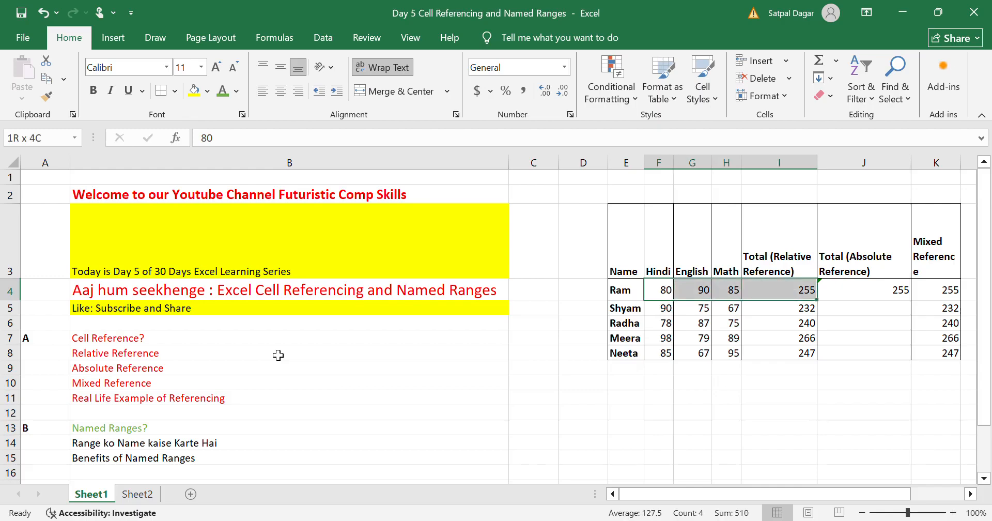
key("shift+Left")
key("shift+Left")
key("shift+Left")
key("shift+Right")
key("shift+Right")
key("shift+Right")
key("shift+Left")
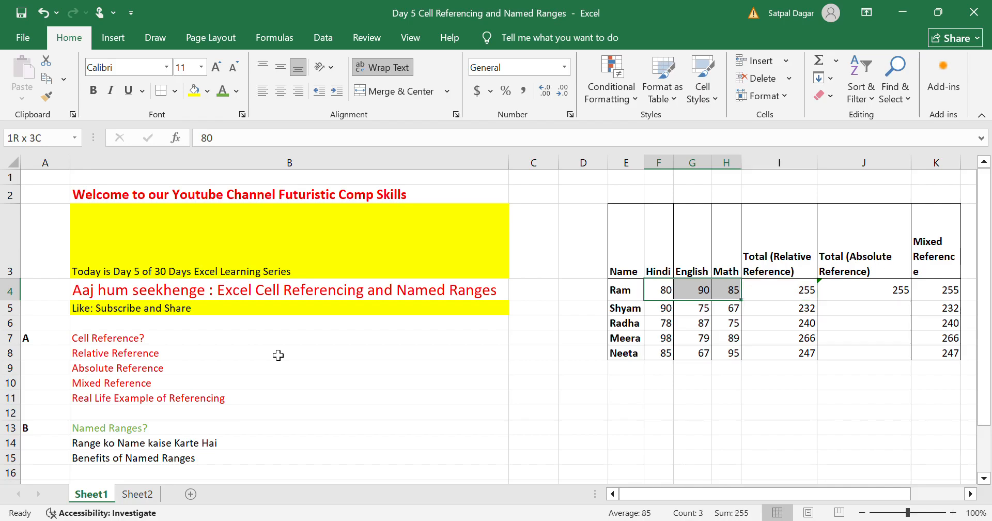
key("shift+Left")
key("shift+Left")
key("shift+Right")
key("shift+Right")
key("shift+Right")
key("shift+Left")
key("shift+Left")
key("shift+Left")
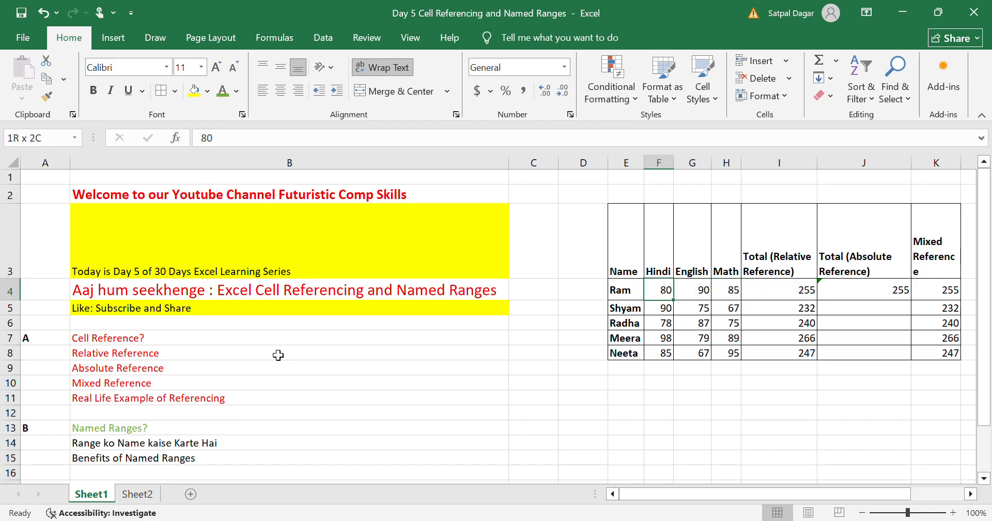
key("shift+Right")
key("shift+Right")
key("shift+Right")
key("shift+Left")
key("shift+Left")
key("shift+Left")
key("shift+Left")
key("shift+Right")
key("shift+Right")
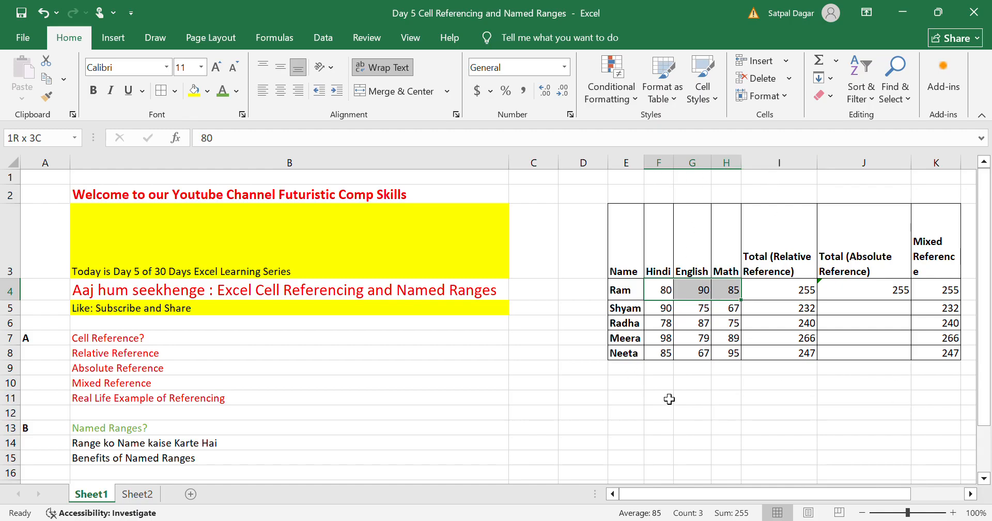
left_click(658, 398)
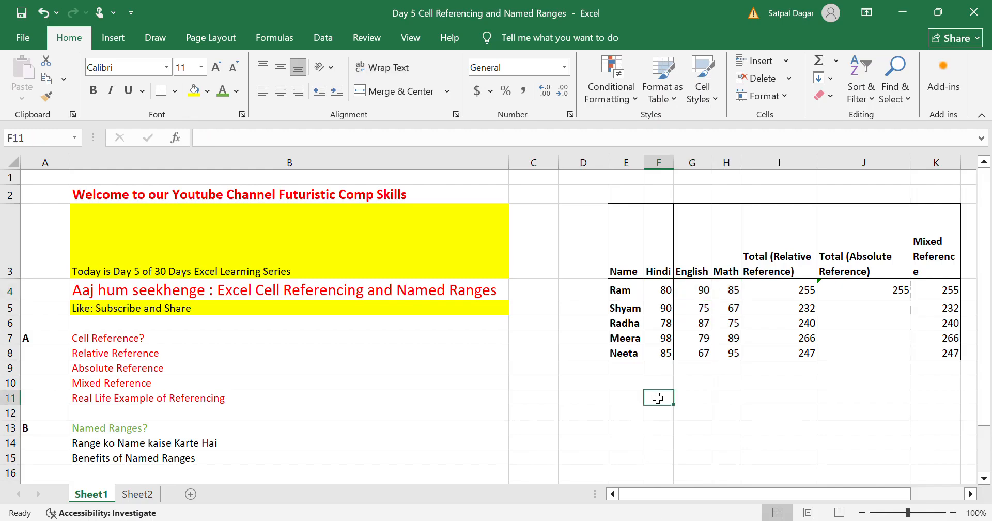
type("=F:")
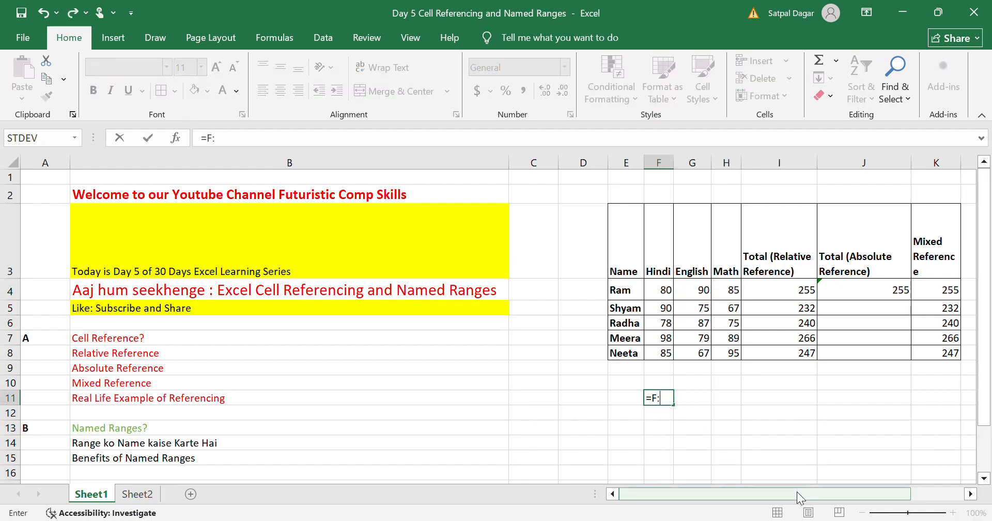
type("h")
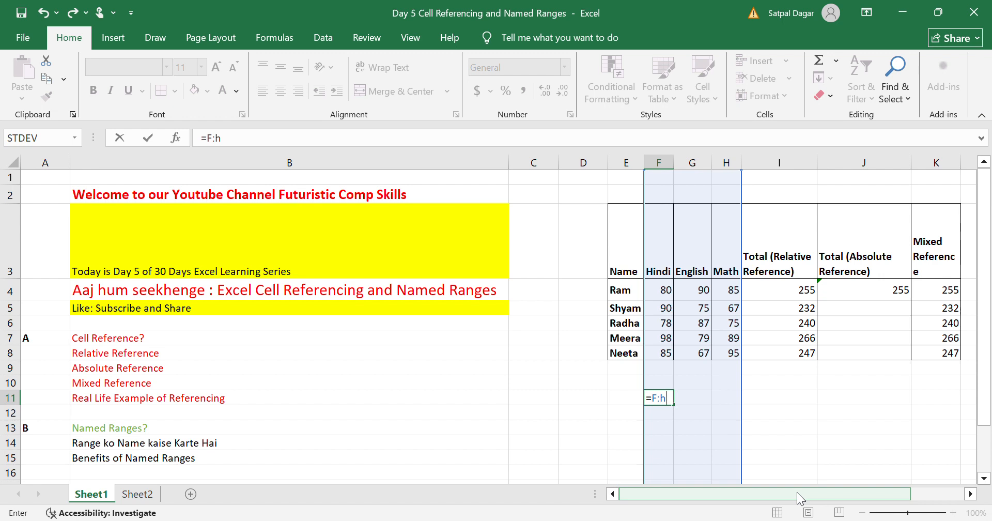
key("BackSpace")
key("BackSpace")
key("BackSpace")
key("Escape")
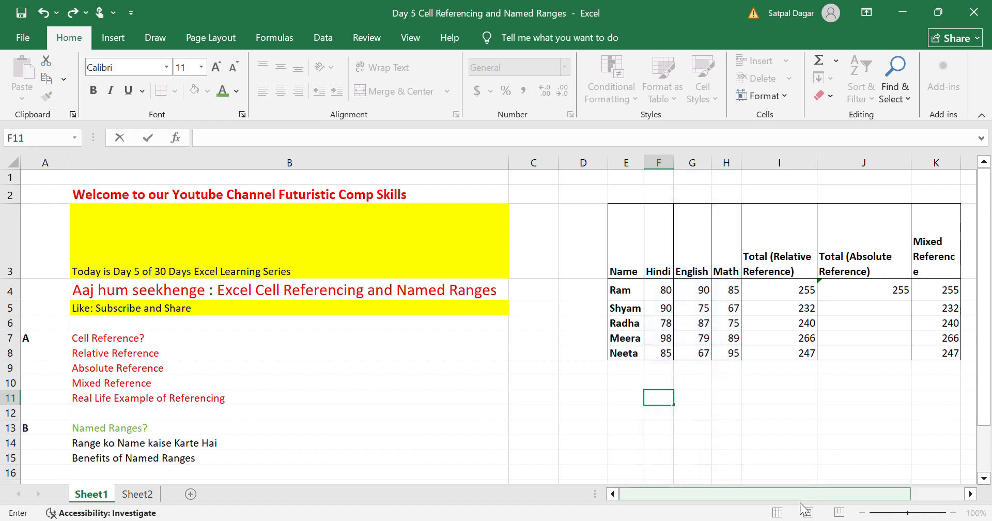
- Enter the range reference =F4:H4 for the first student's marks in F10 and clear the cell again
left_click(775, 443)
left_click(665, 294)
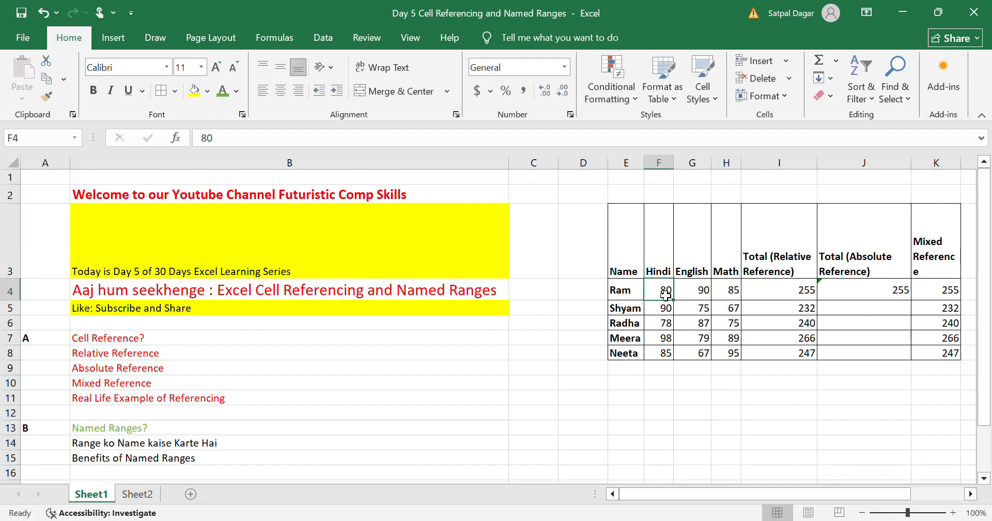
left_click(671, 355)
left_click(662, 294)
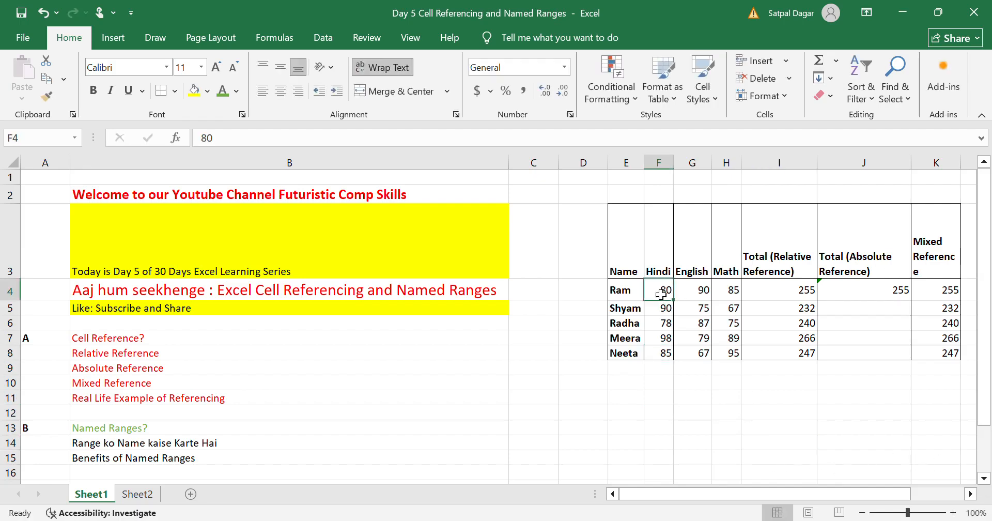
left_click_drag(662, 294, 733, 298)
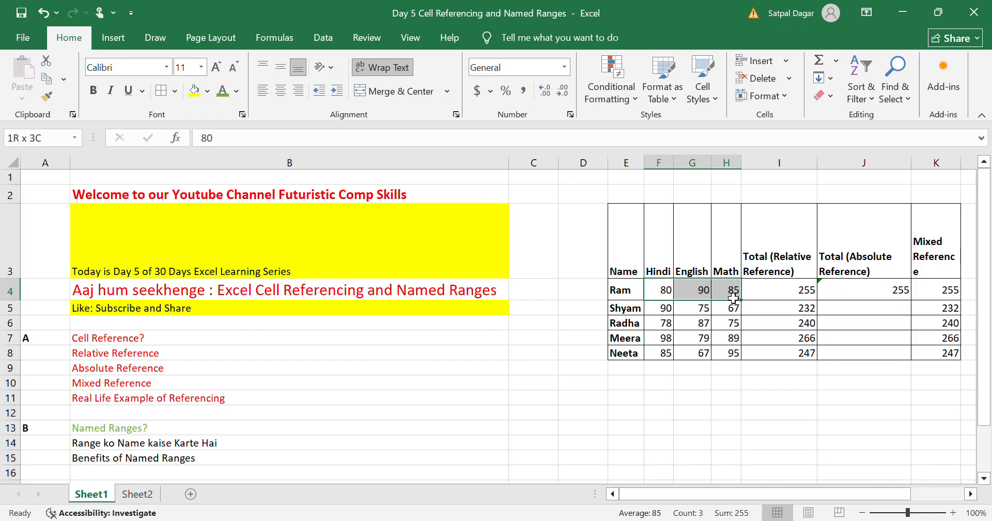
left_click(651, 385)
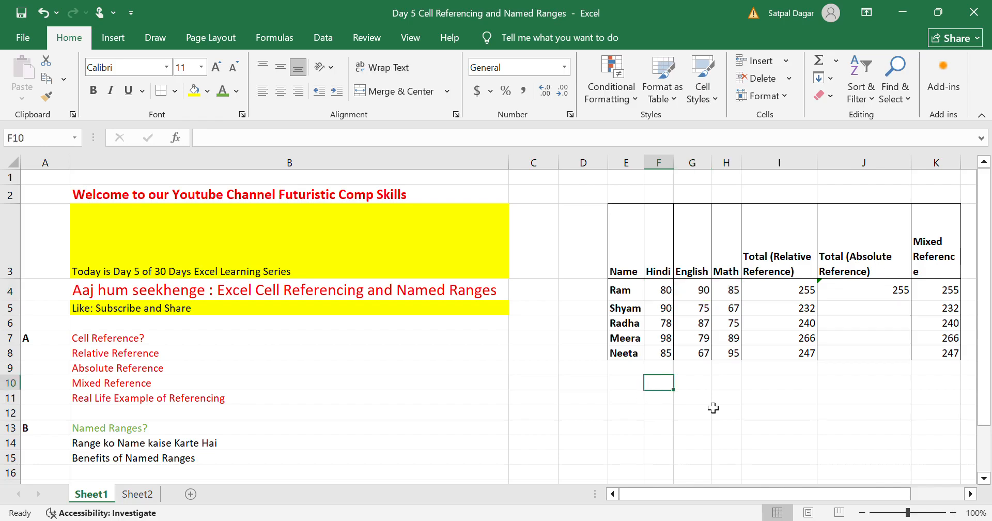
key("F2")
type("=F")
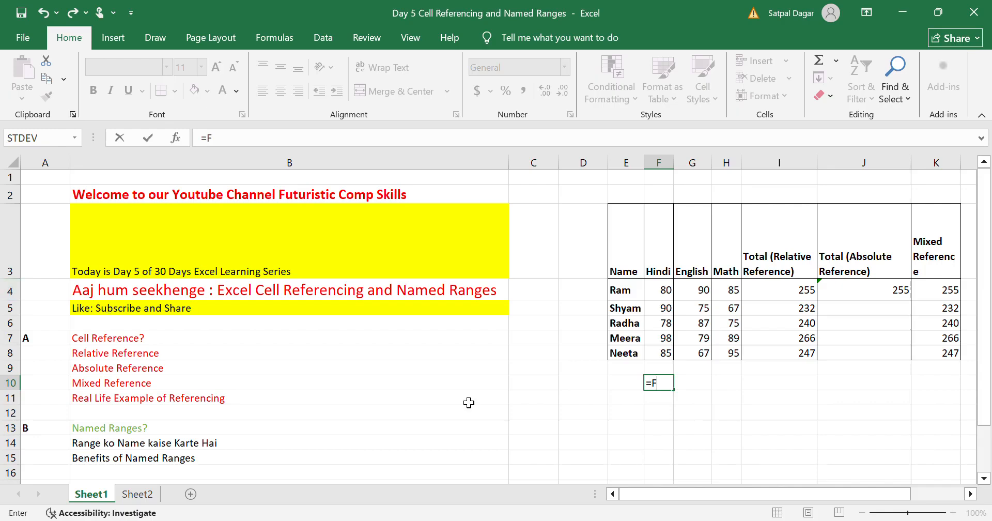
type("4:")
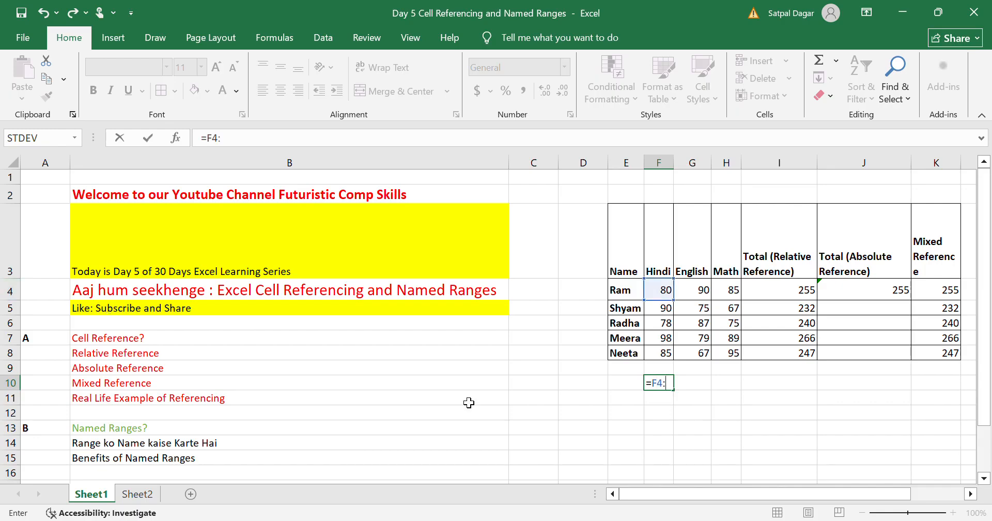
type("H4")
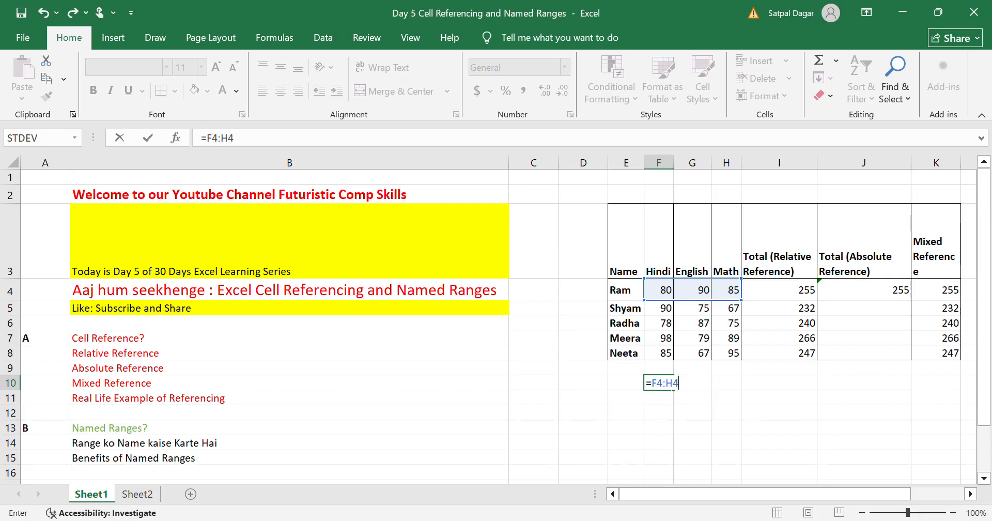
key("Return")
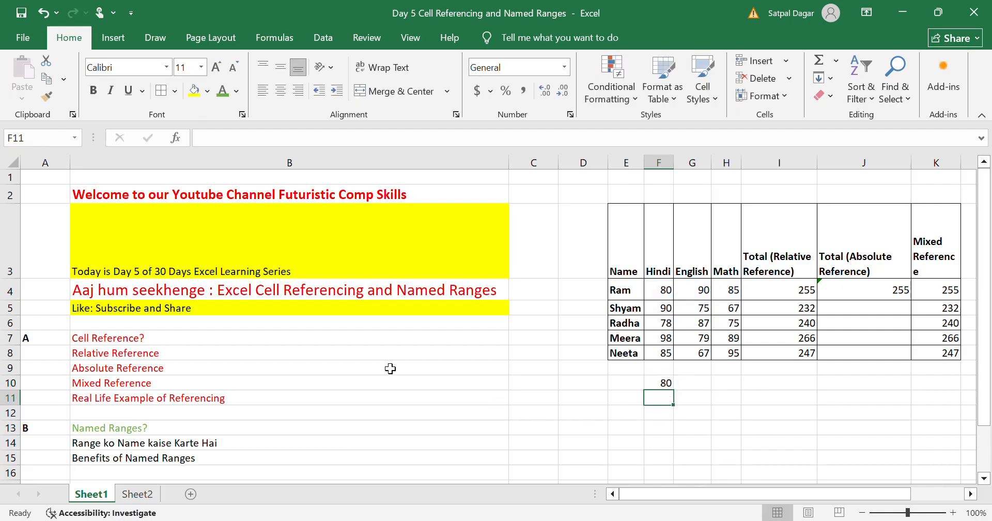
left_click(672, 385)
key("Delete")
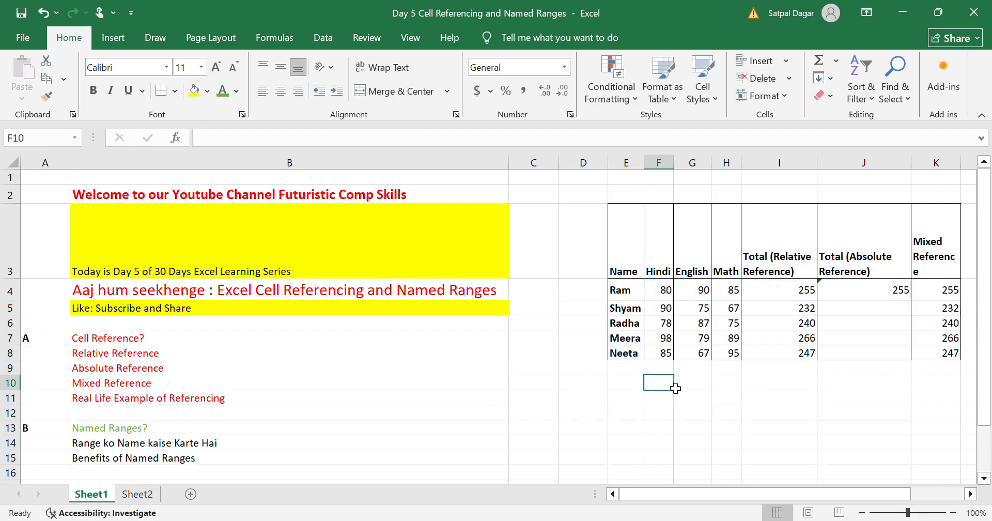
- Name the range F4:H4 after the first student listed in the marks table
left_click_drag(660, 298, 729, 300)
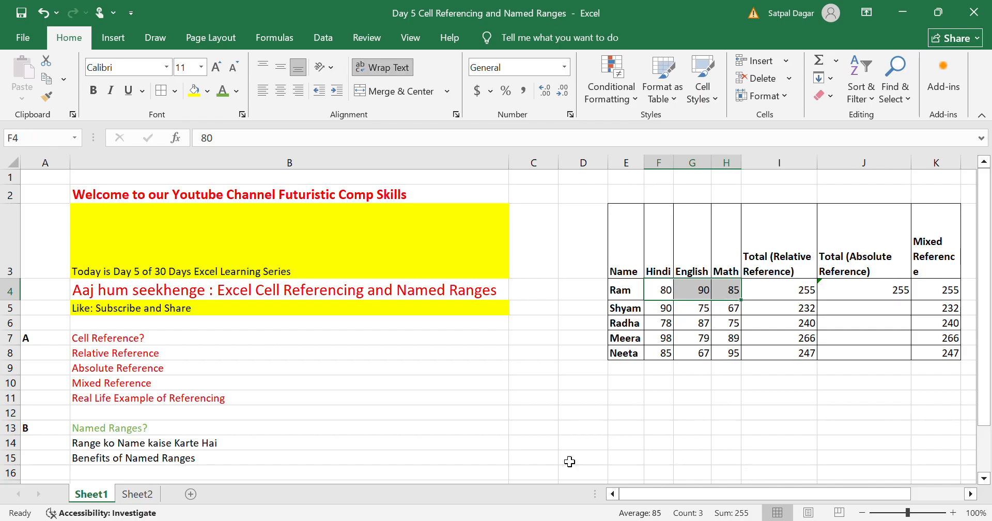
left_click(38, 144)
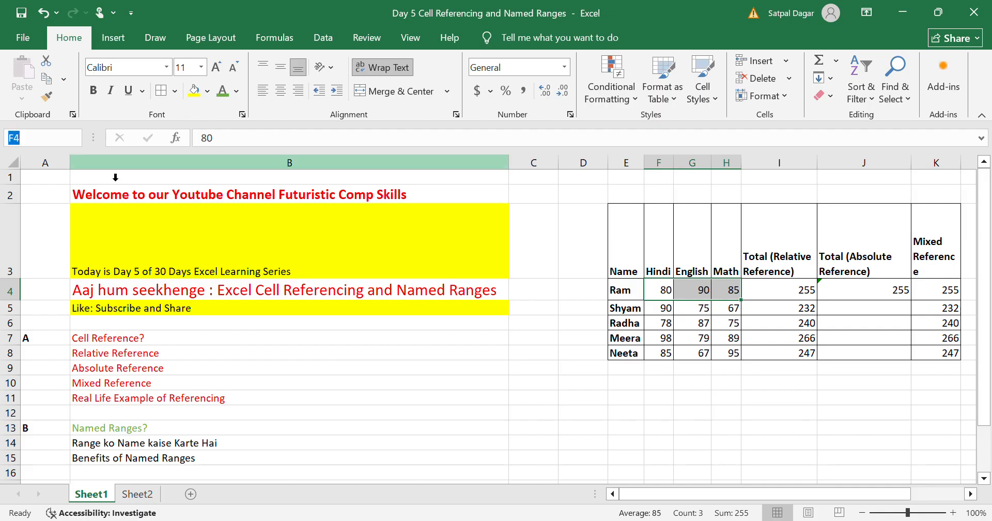
type("Ram")
key("Return")
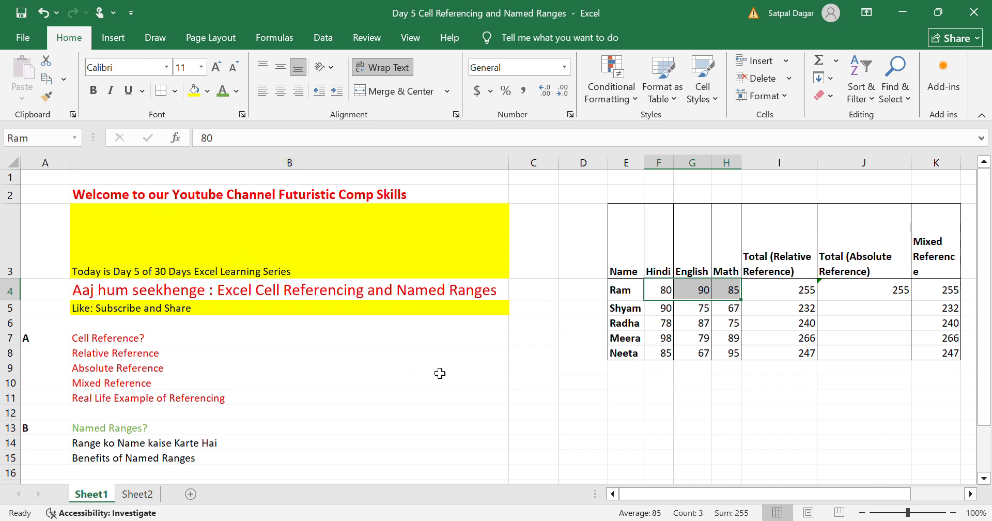
- Total the first student's marks in E12 with a SUM formula that uses the student's named range
left_click(626, 412)
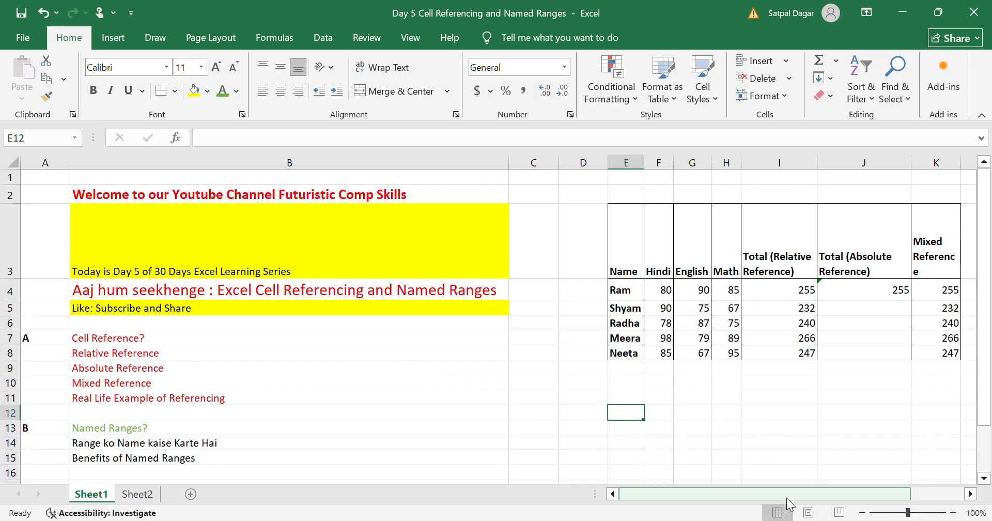
type("=")
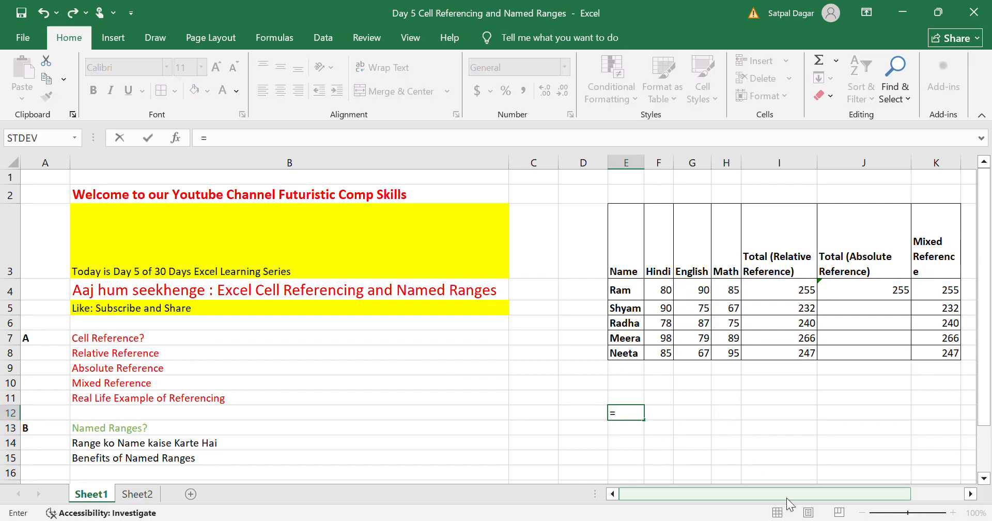
type("sum")
key("Tab")
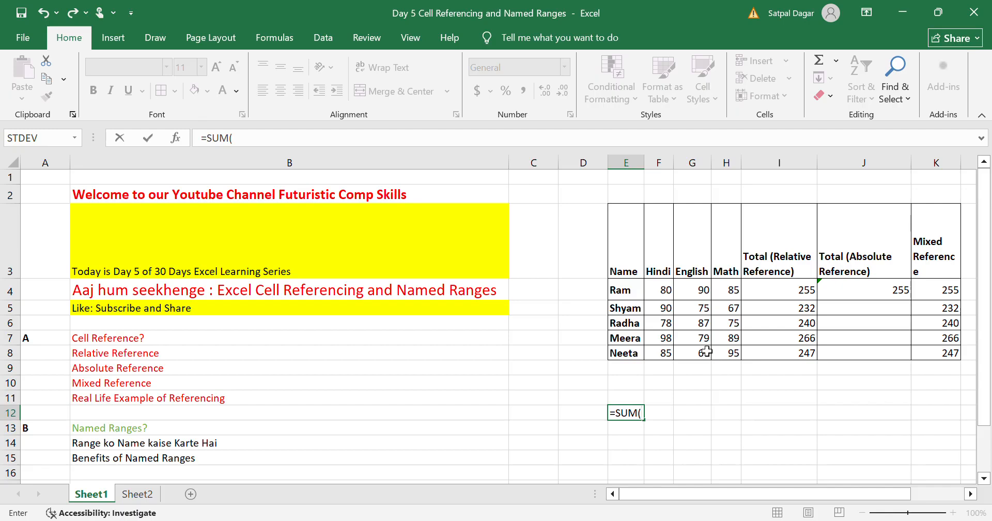
type("R")
type("am")
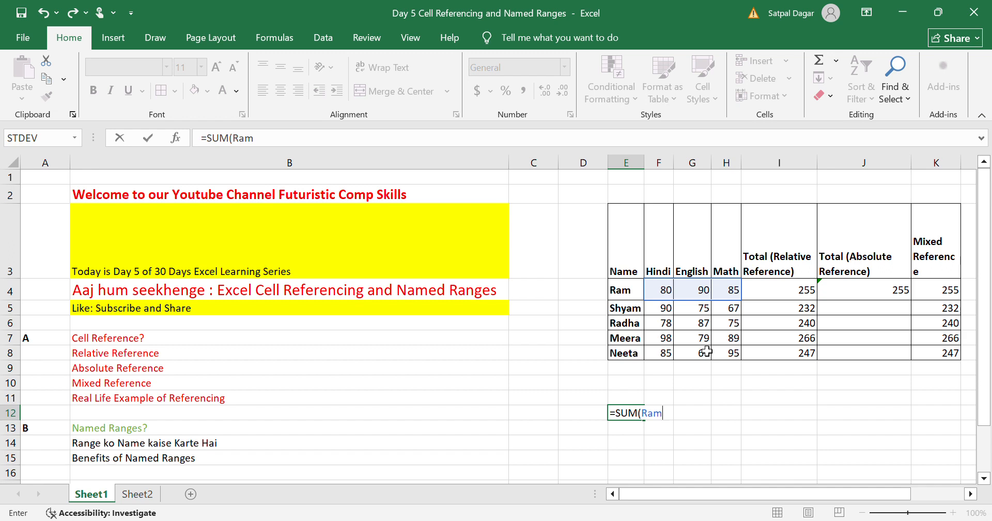
key("Return")
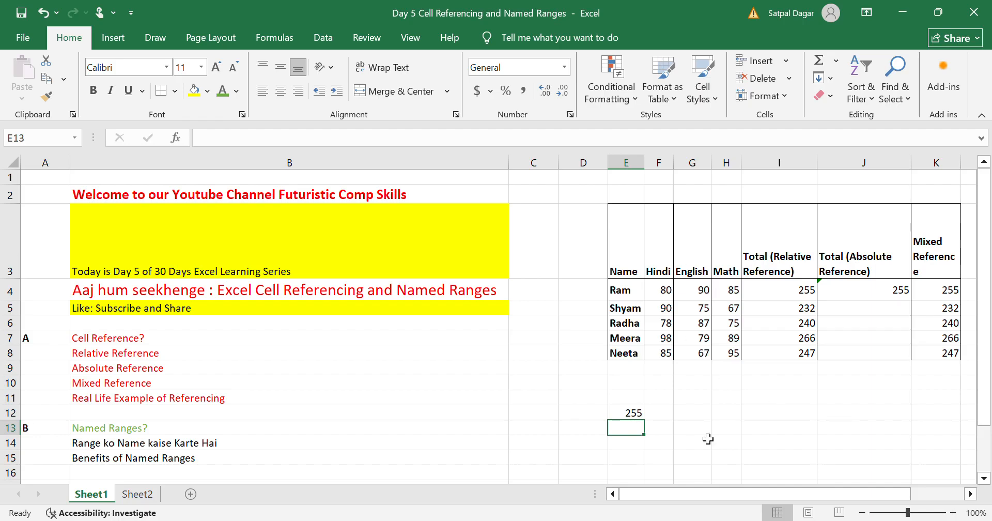
- Check the named range SUM formula in E12 against the marks in F4:H4
left_click(631, 413)
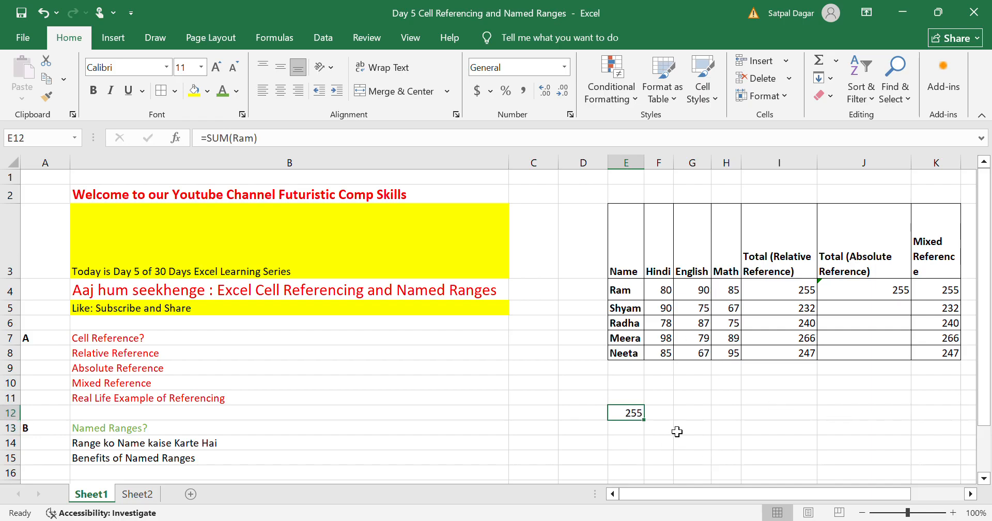
left_click_drag(659, 292, 734, 290)
left_click(781, 429)
left_click(692, 413)
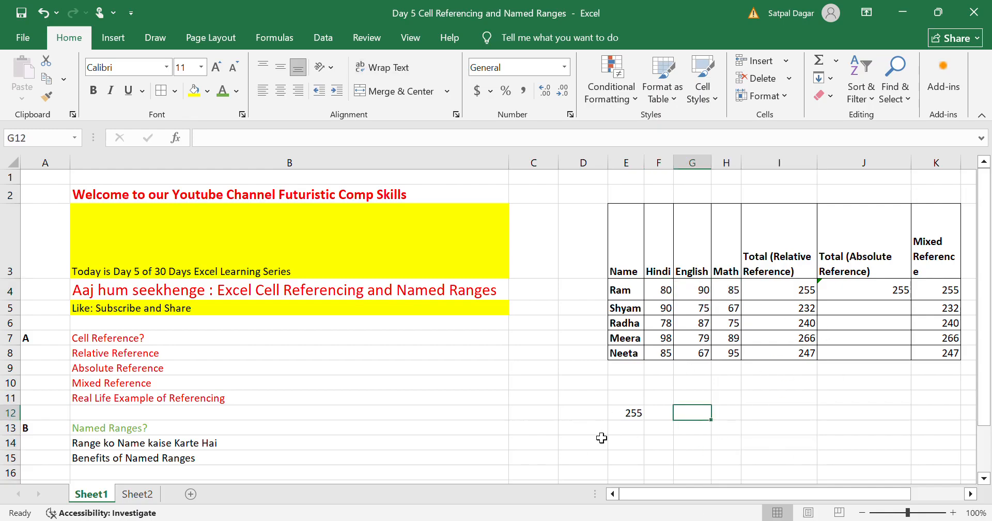
left_click(632, 418)
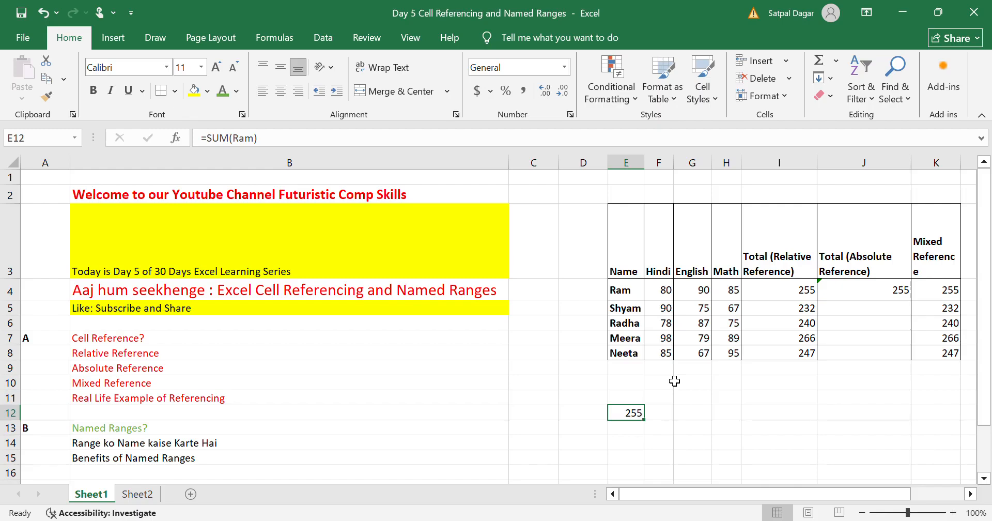
- Enter a formula in G12 that refers only to the first student's named range, without a function
key("Down")
key("Up")
key("Right")
key("Right")
type("=")
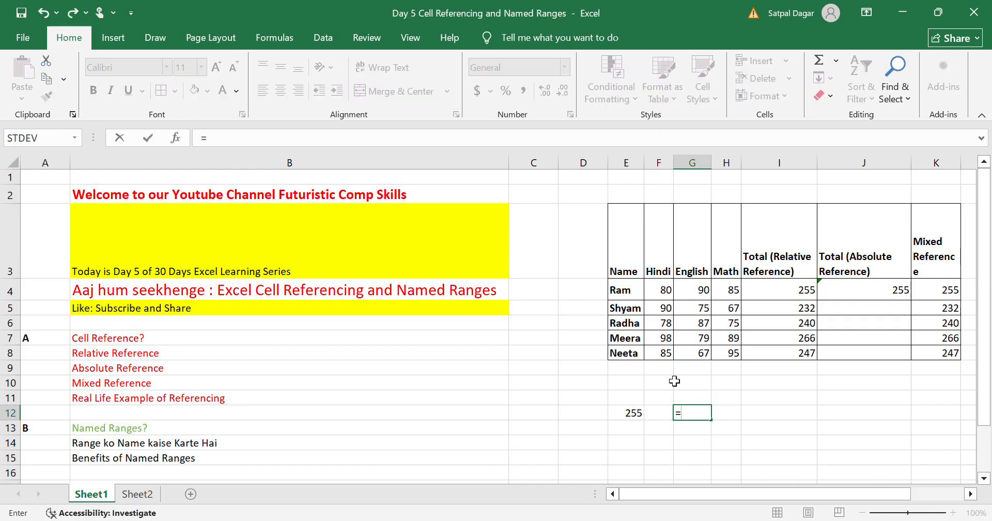
type("ram")
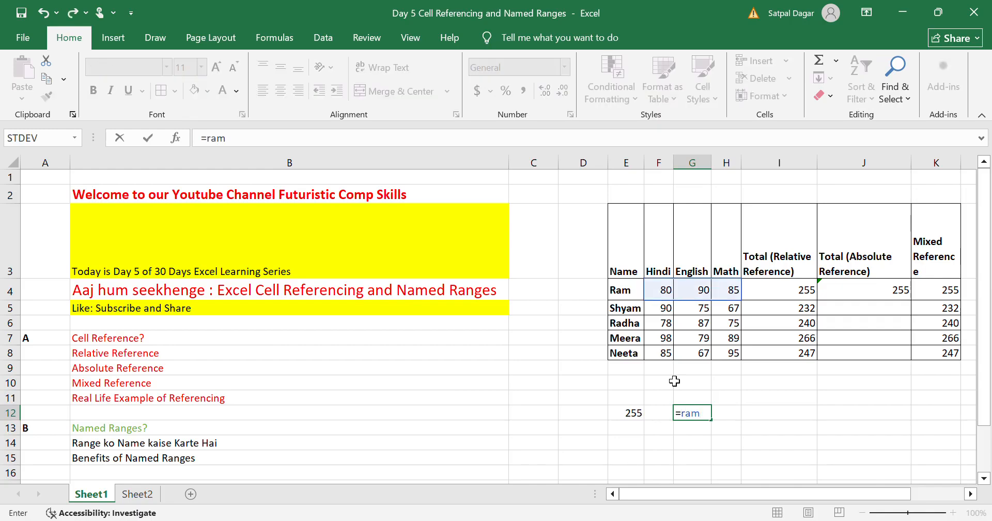
key("Tab")
key("Return")
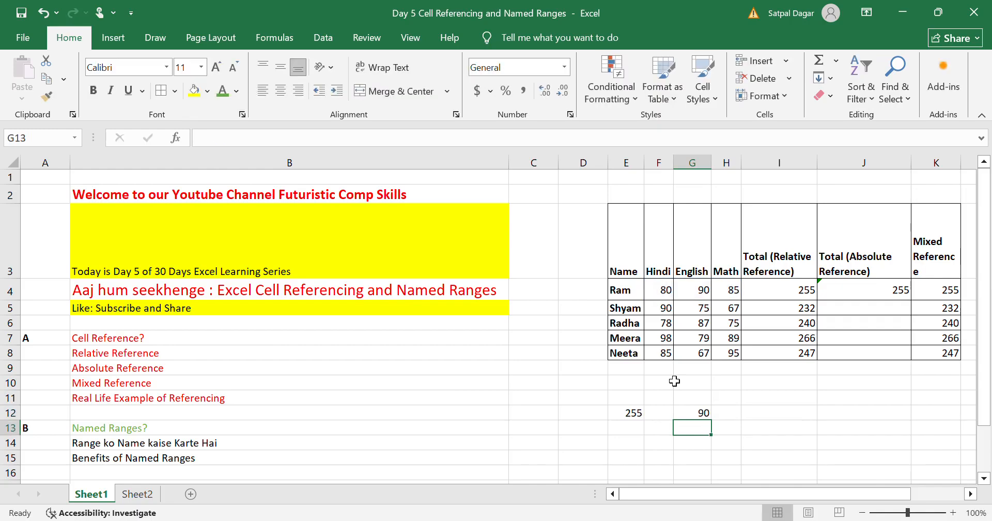
key("Up")
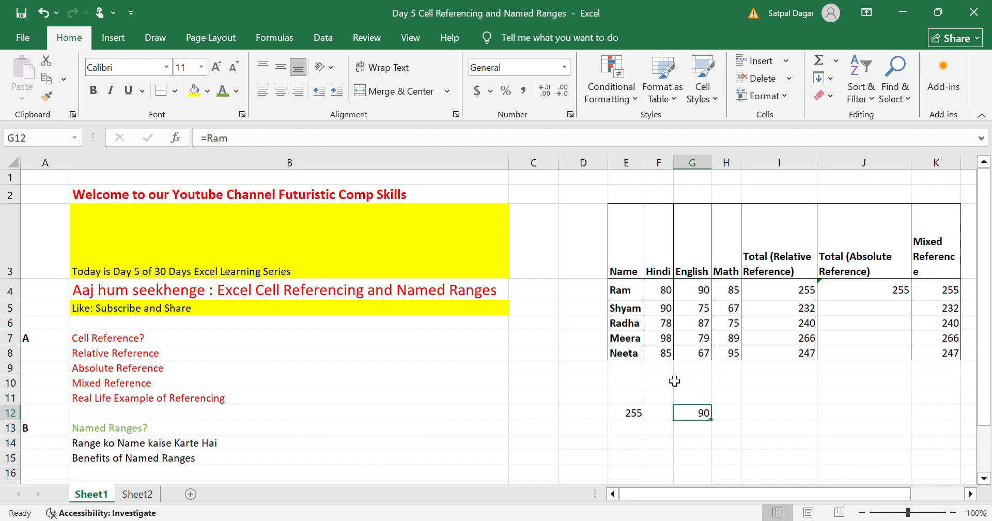
- Clear the named range formula from G12 and switch to Sheet2
key("Delete")
left_click(154, 500)
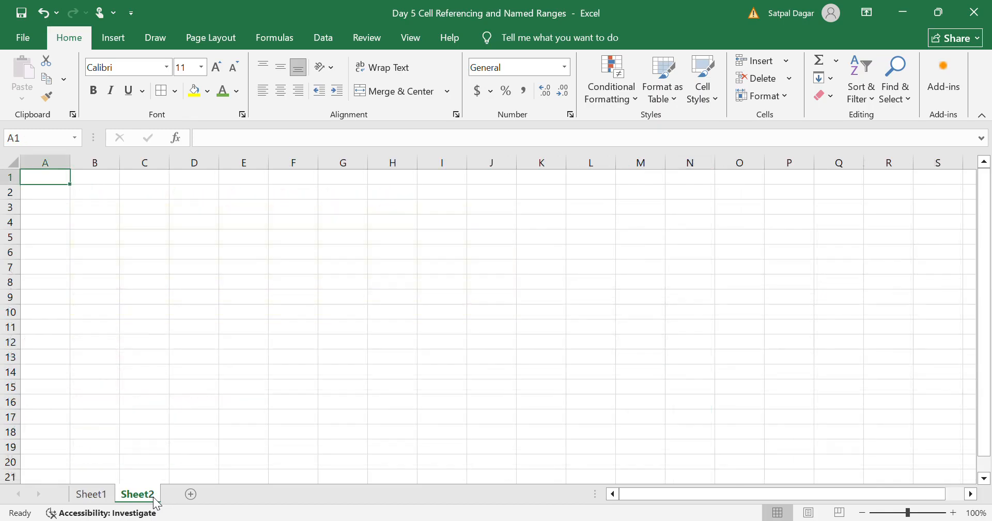
- Enter the heading Product in C5 and list Pen, Pencil, Car and Jeep below it in C6:C9
left_click(165, 242)
type("Product")
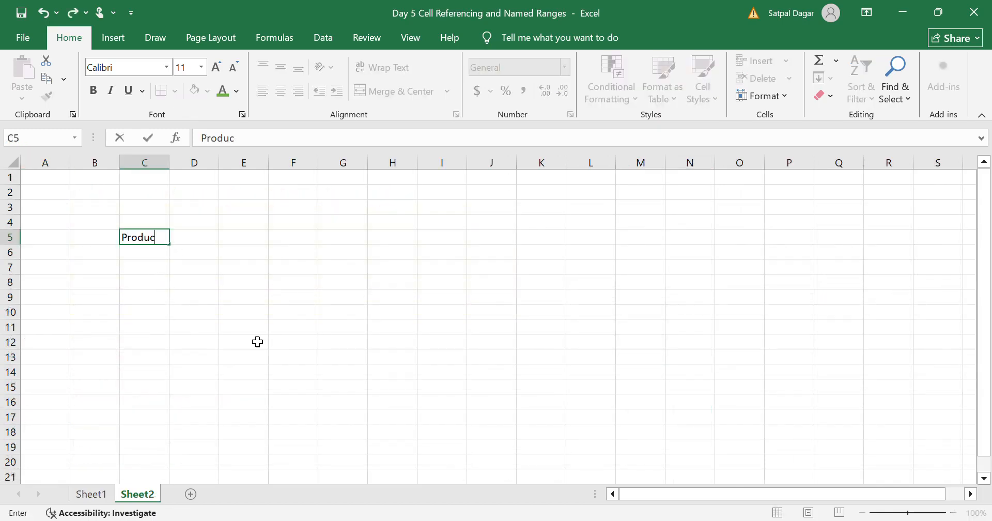
key("Return")
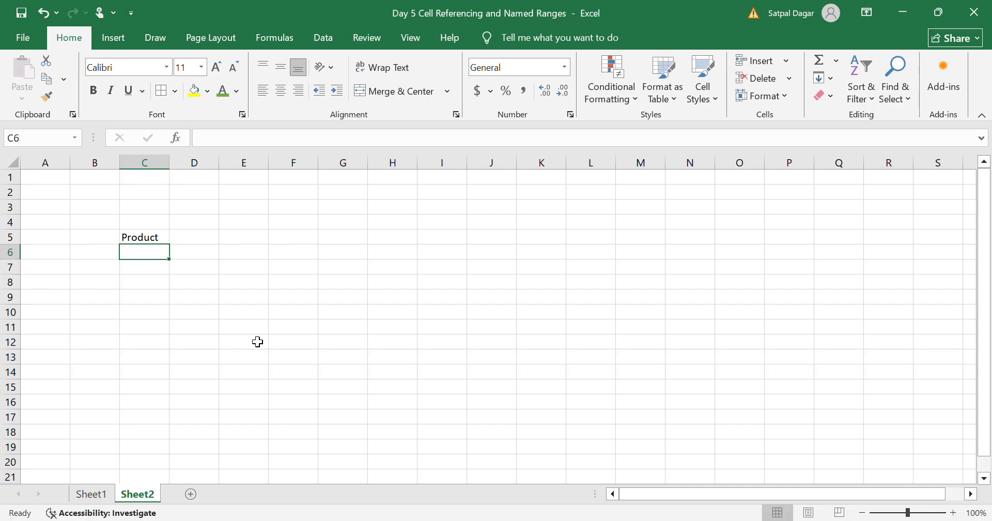
type("Pen")
key("Return")
type("Pencil")
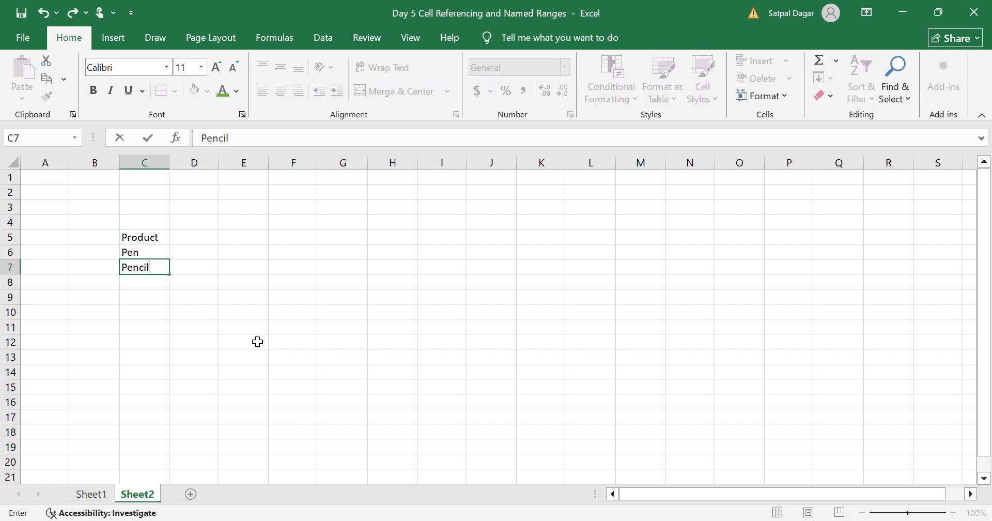
key("Return")
type("Car")
key("Return")
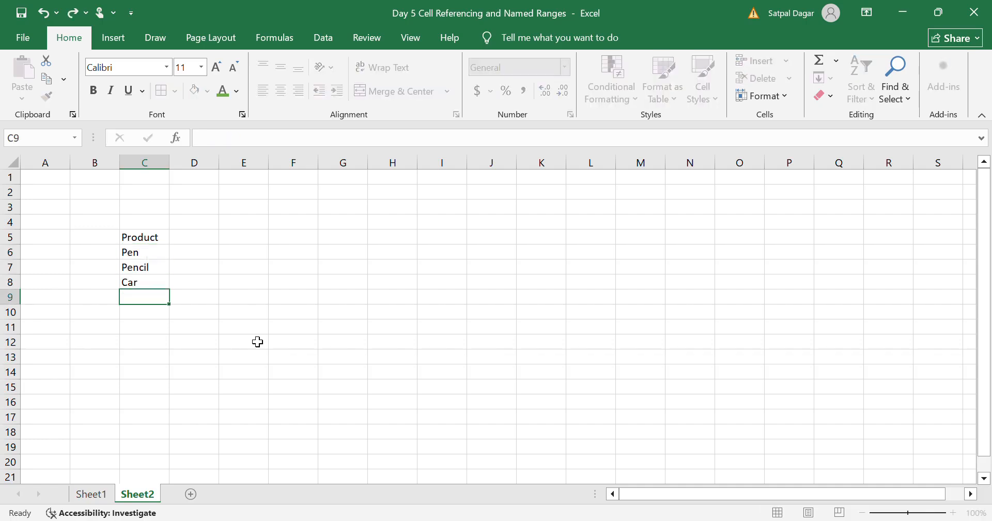
type("Jeep")
key("Return")
- Add the column headings Price in D5 and Quantity in E5
key("Up")
key("Up")
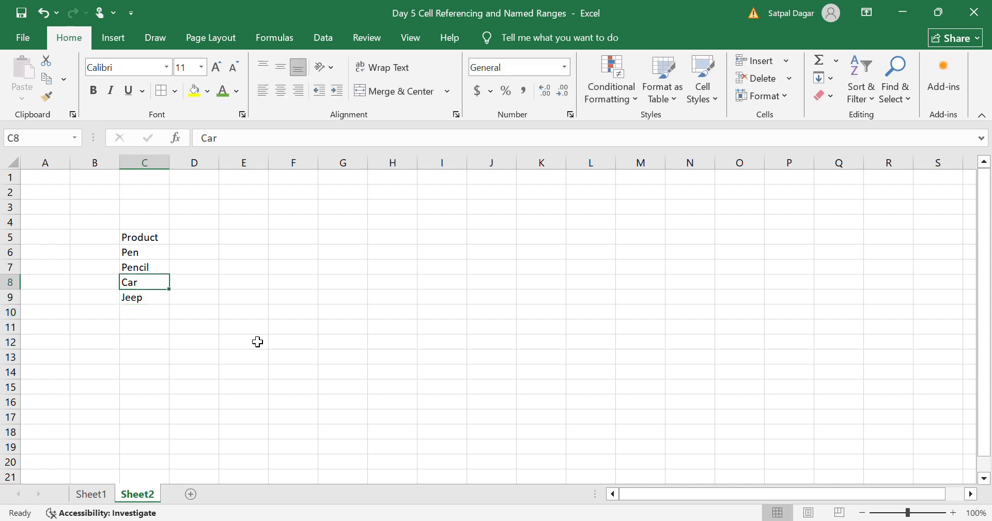
key("Up")
key("Up")
key("Up")
key("Right")
type("Price")
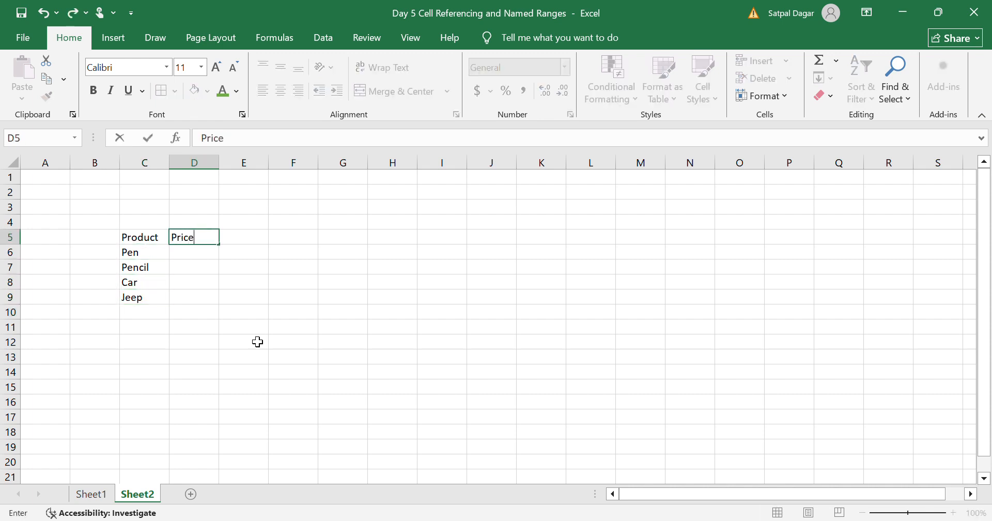
key("Return")
key("Up")
key("Right")
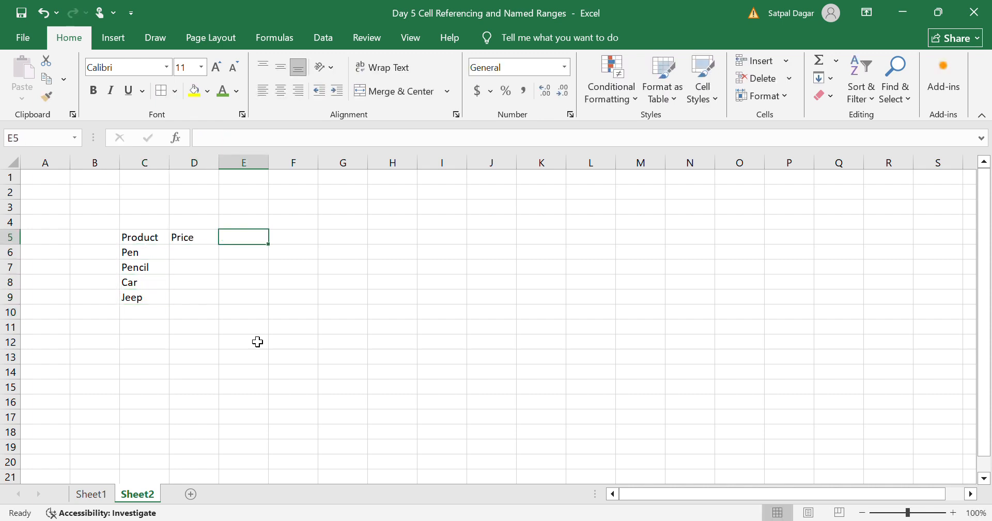
type("Quantity")
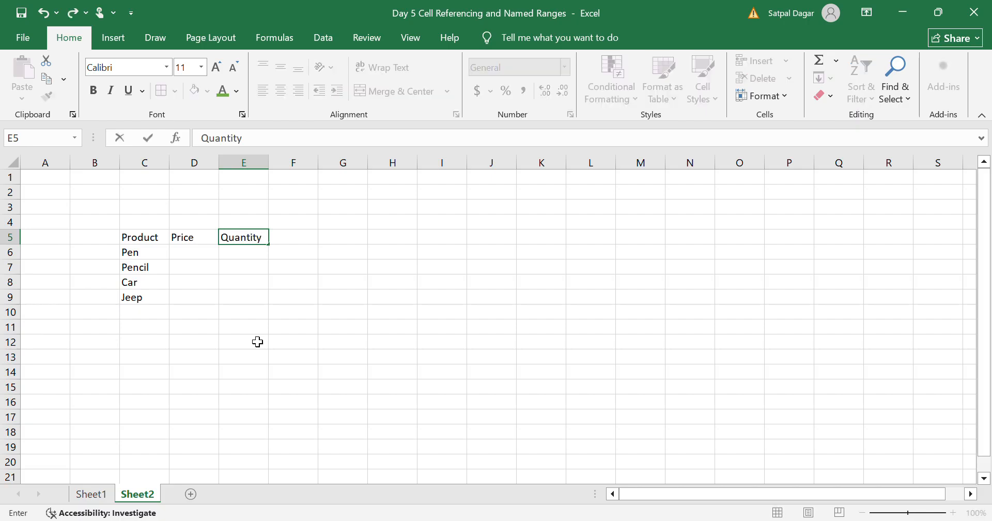
key("Up")
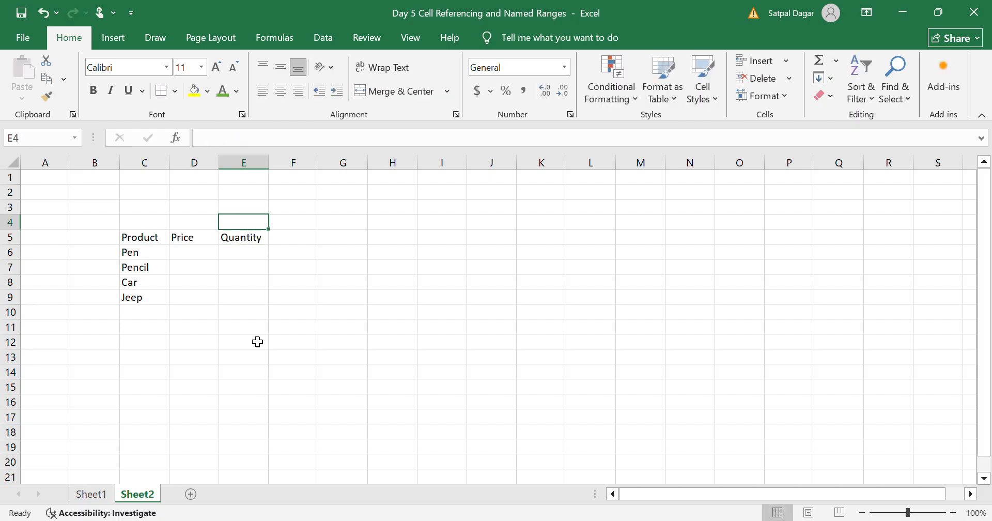
- Add the column heading Total Sales in F5
key("Right")
key("Down")
type("Tot")
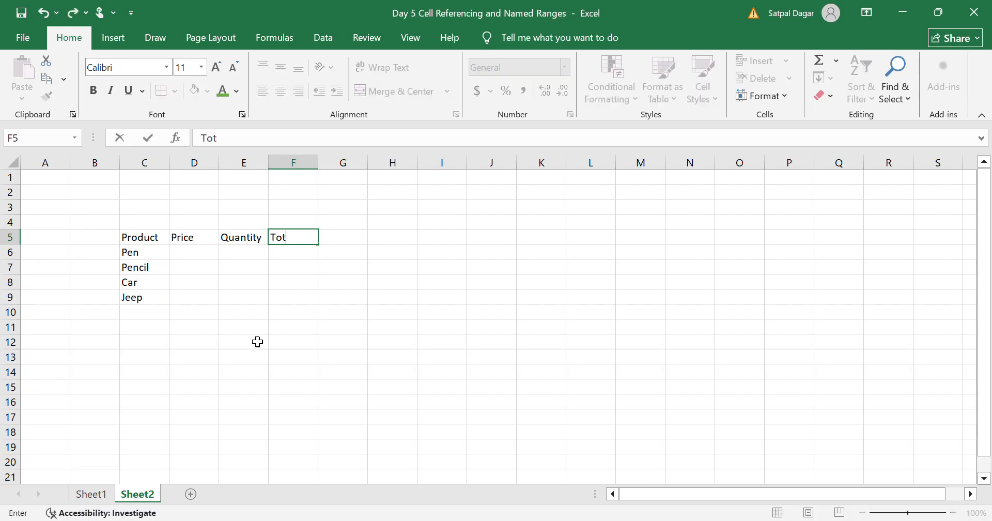
type("al Sales")
key("Return")
key("Up")
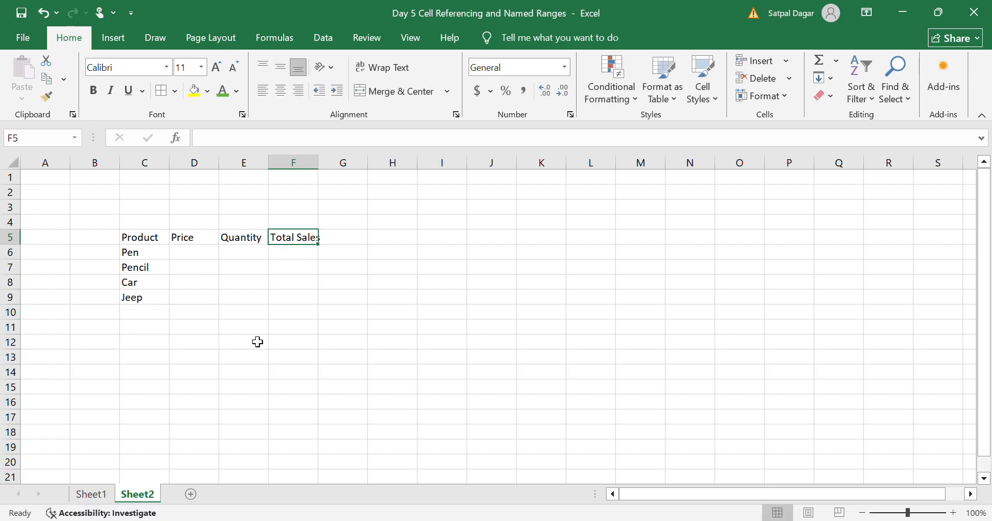
- Add the column heading Relative Cell Reference Use in G5
key("Right")
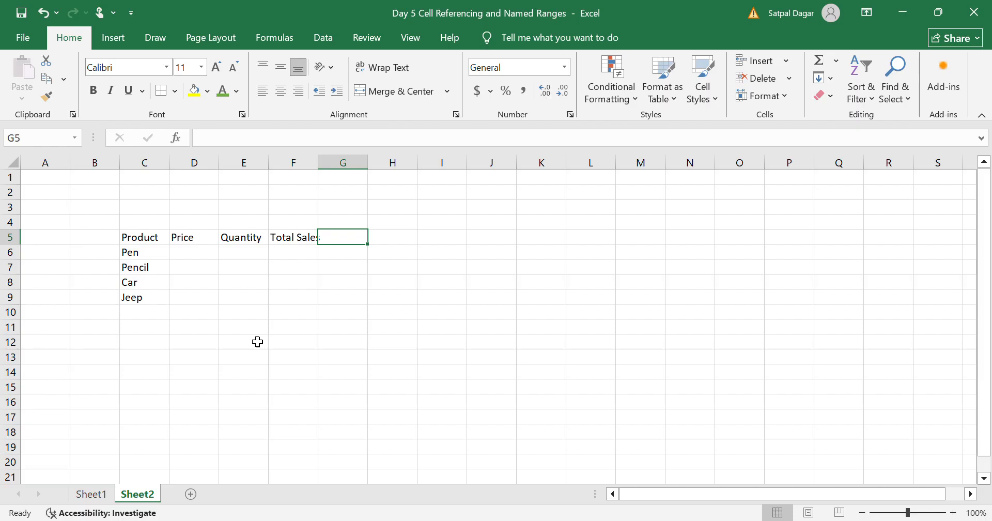
type("Relave")
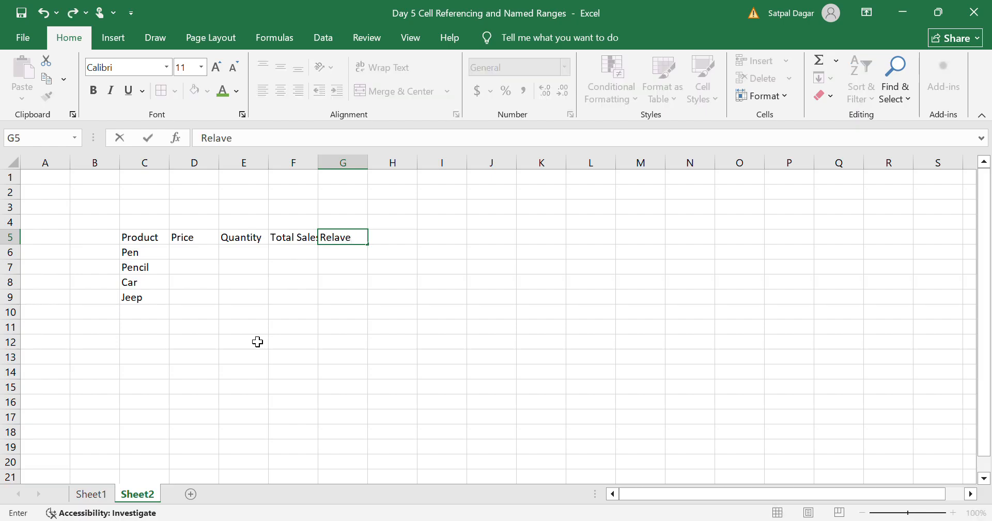
key("BackSpace")
key("BackSpace")
type("tive R")
key("BackSpace")
type("Cell Refer")
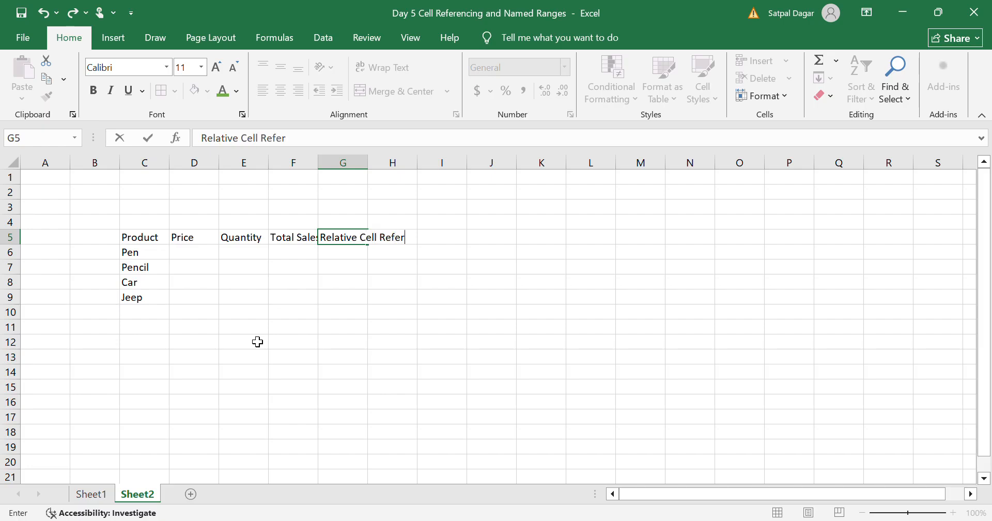
type("ence Use")
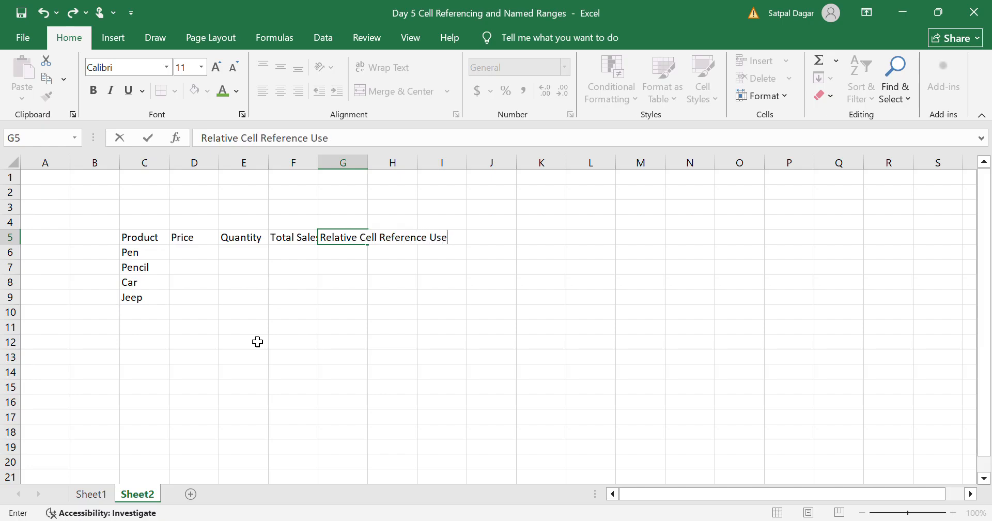
key("Return")
- Add the column headings Absolute in H5 and Mixed in I5
key("Up")
key("Right")
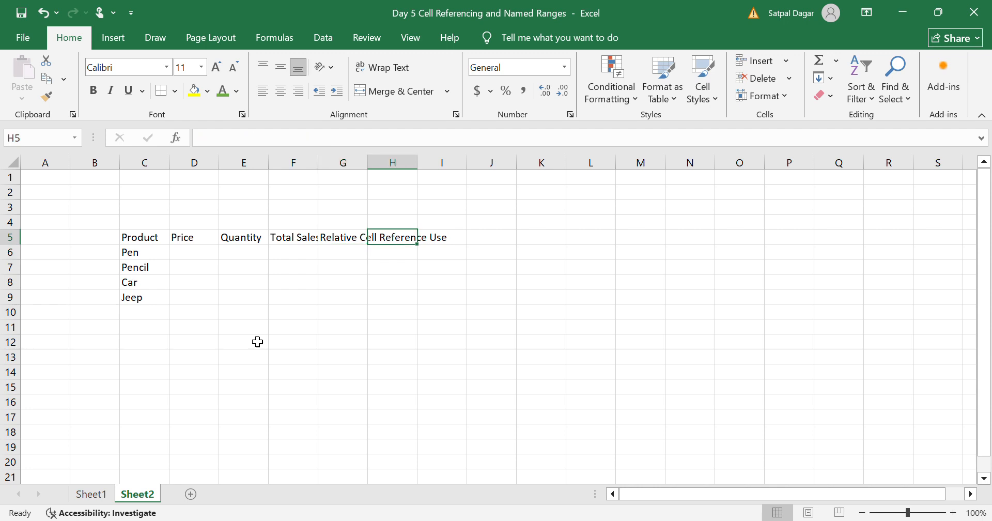
type("Absoula")
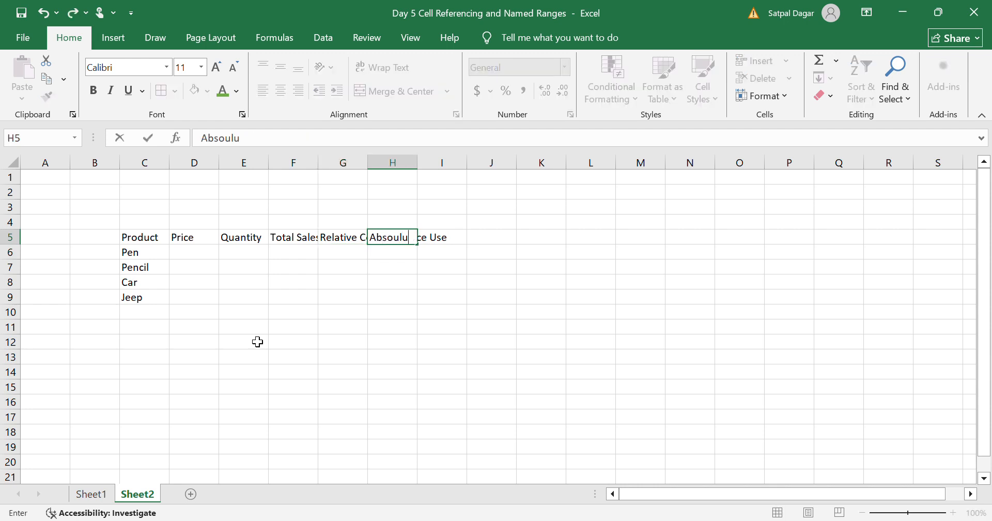
key("BackSpace")
key("BackSpace")
key("BackSpace")
type("lute")
key("Return")
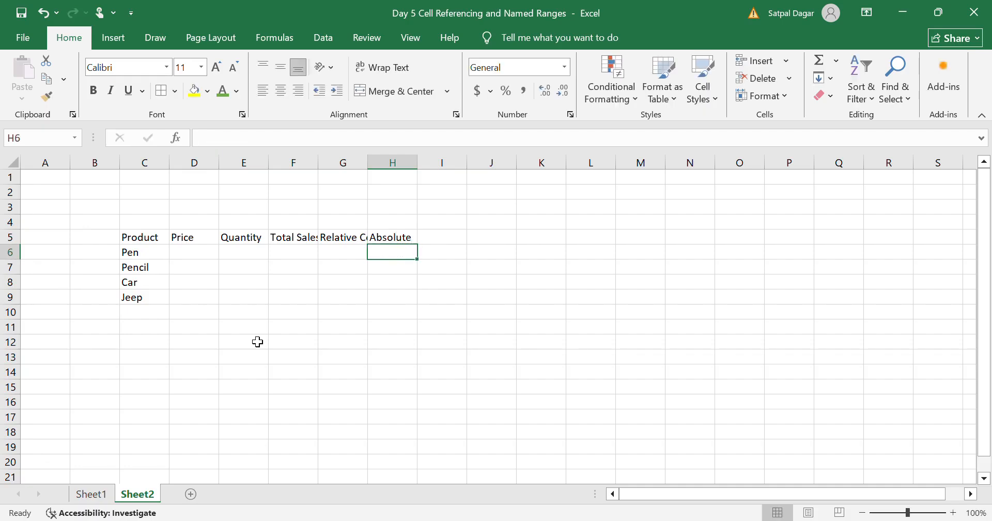
key("Up")
key("Right")
type("Mixed")
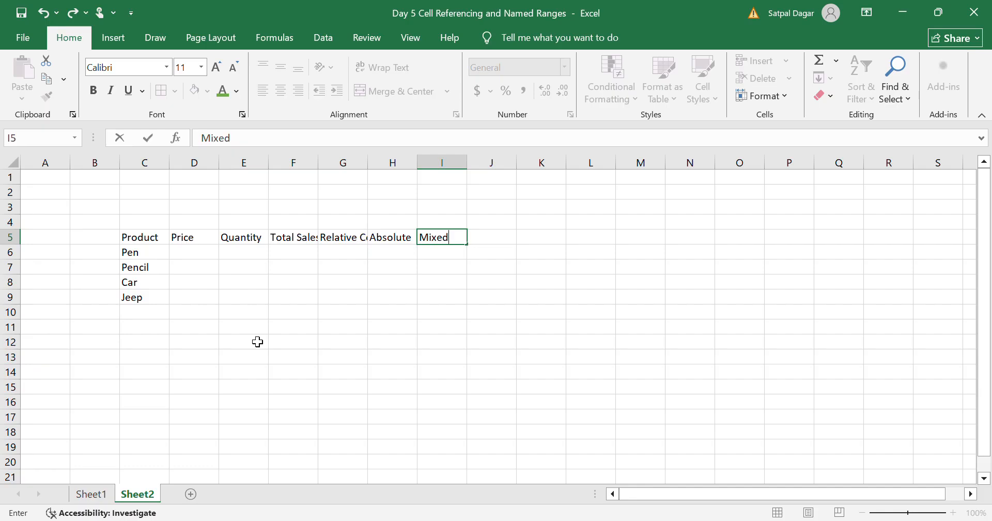
key("Return")
- Write the instruction "Make Range and Rename it" in C12 below the product table
key("Return")
key("Down")
key("Down")
key("Down")
key("Down")
key("Left")
key("Left")
key("Left")
key("Left")
key("Left")
key("Left")
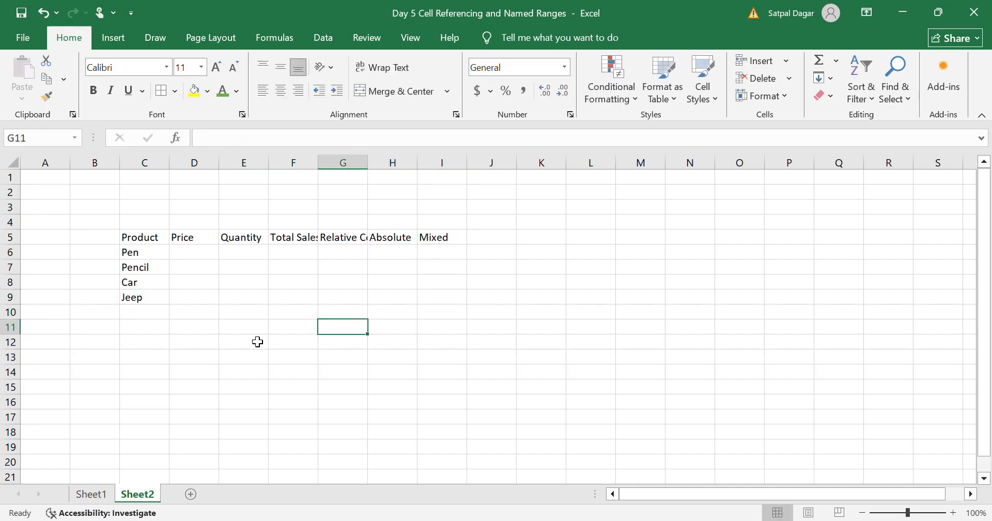
key("Down")
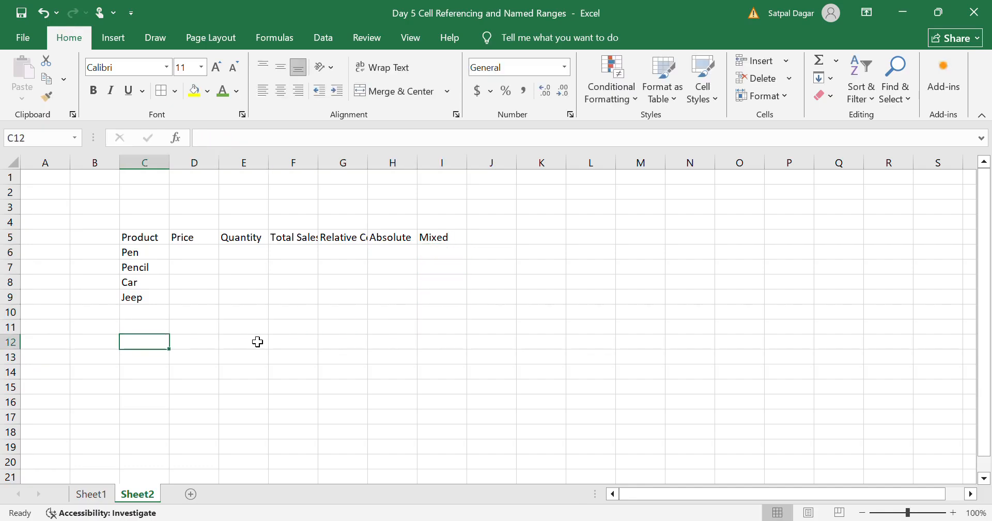
type("Ma")
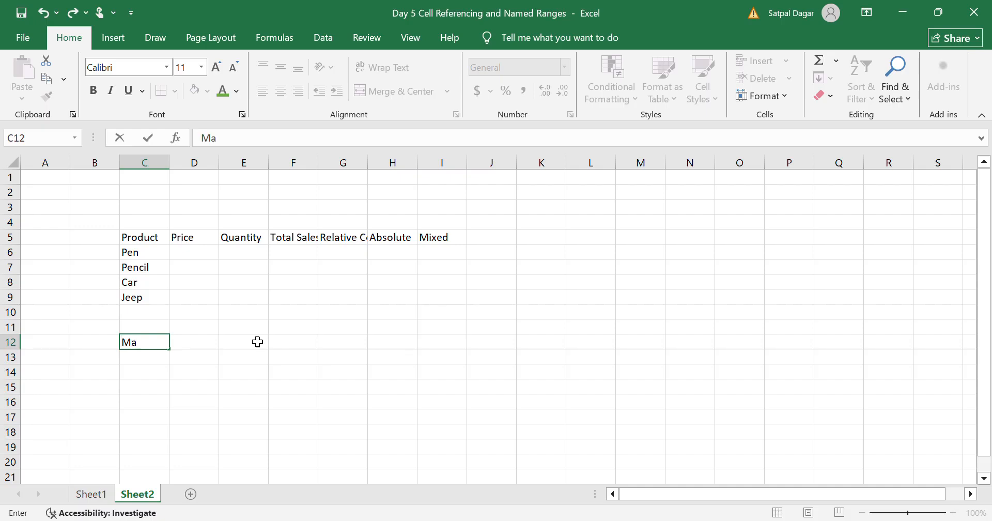
type("ke Rn")
key("BackSpace")
type("ange")
key("BackSpace")
key("BackSpace")
key("BackSpace")
type("nge")
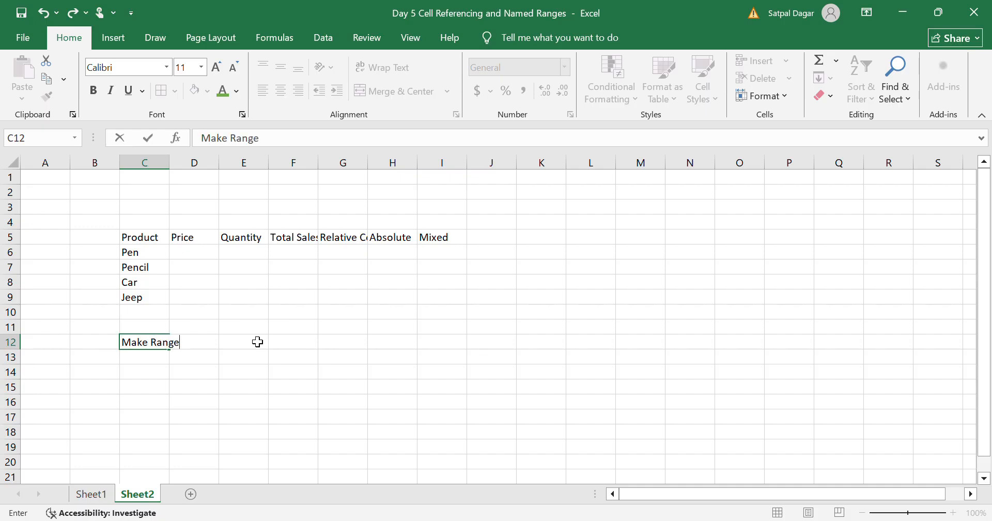
type(" and Rename")
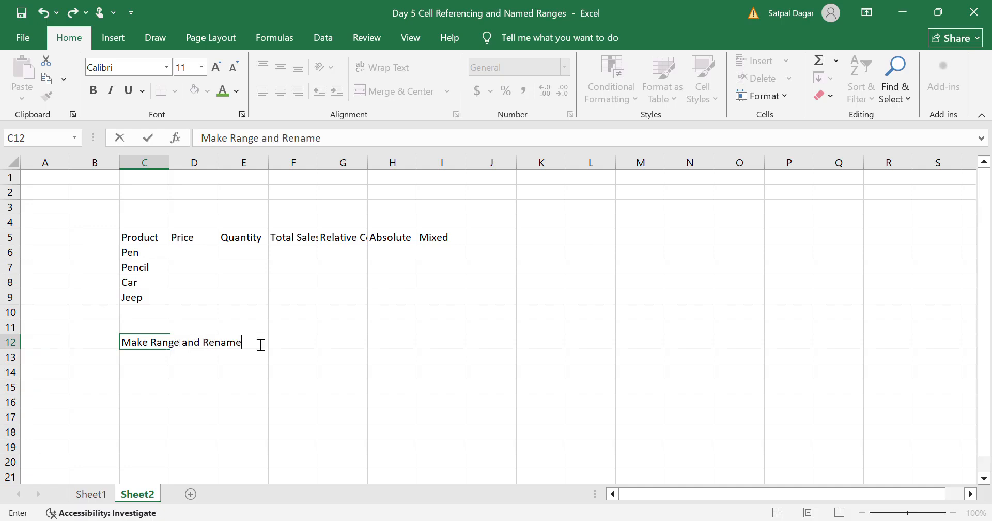
type(" it")
key("Return")
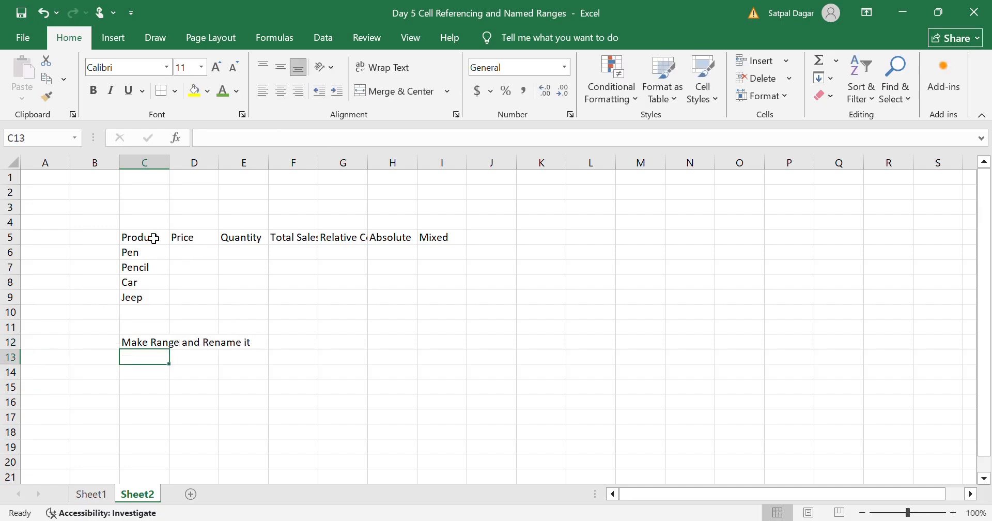
- Apply all borders and text wrapping to the product table range C5:I10
left_click_drag(154, 238, 441, 310)
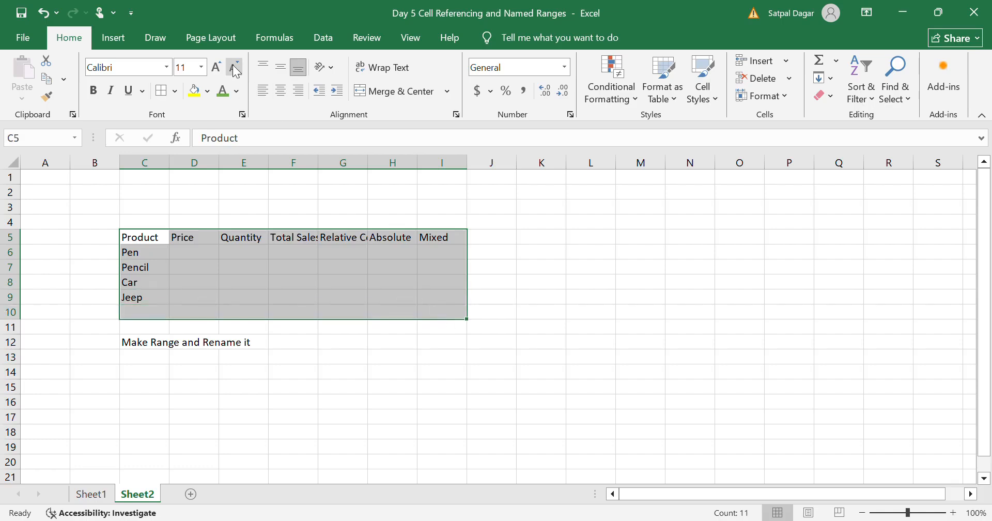
left_click(176, 89)
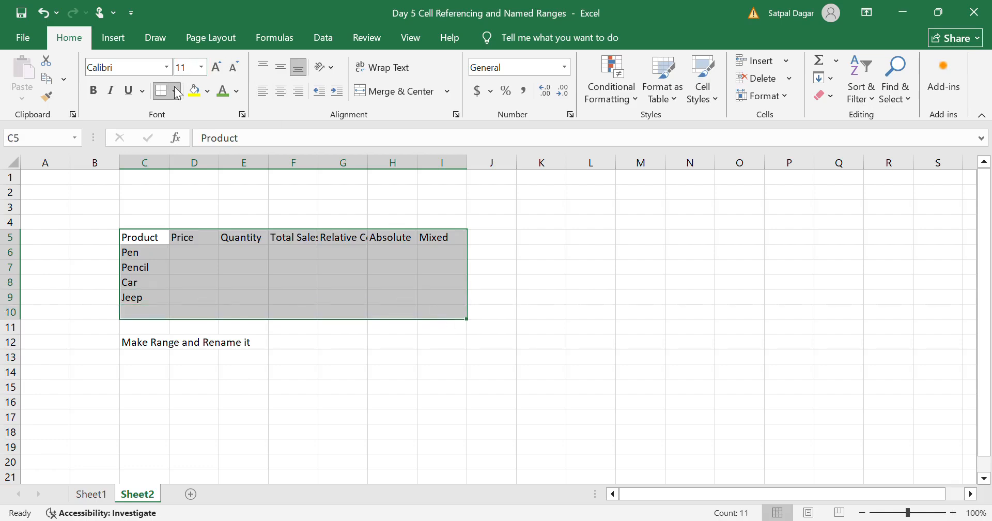
left_click(173, 236)
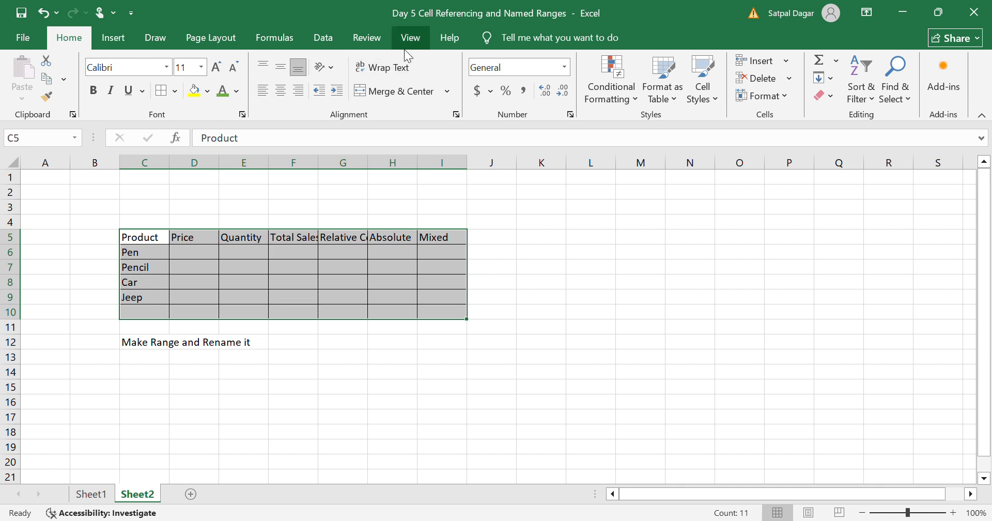
left_click(386, 67)
left_click(384, 406)
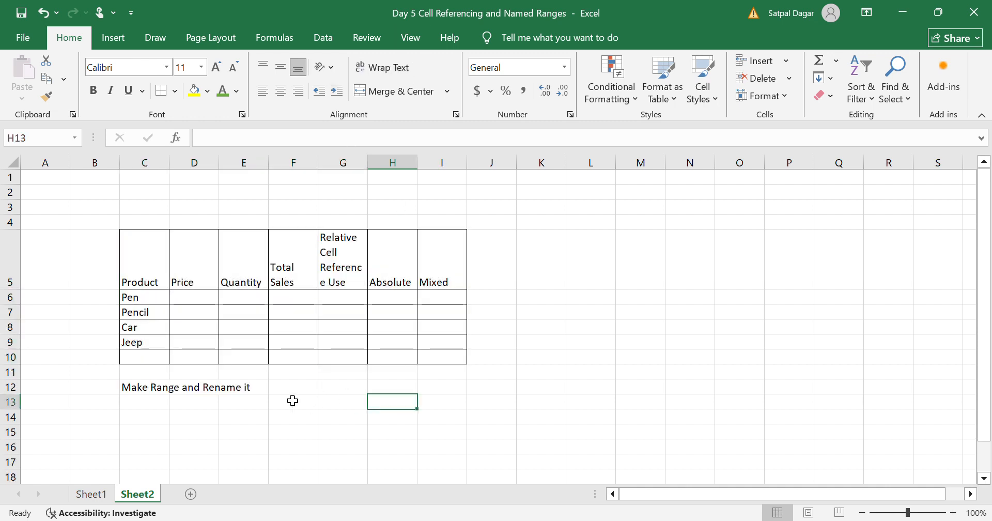
- Make the Product heading and the product names in C5:C9 bold
left_click_drag(146, 259, 149, 353)
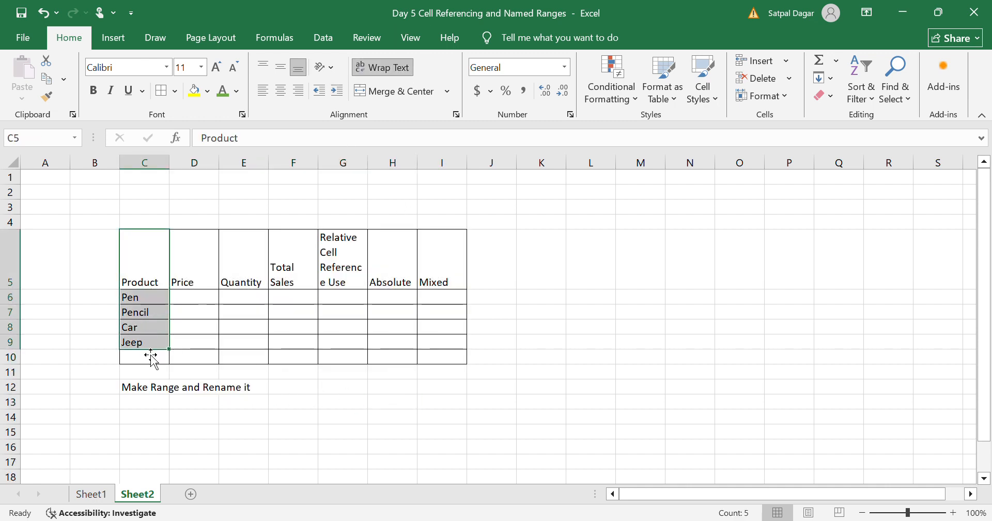
key("ctrl+b")
left_click(156, 266)
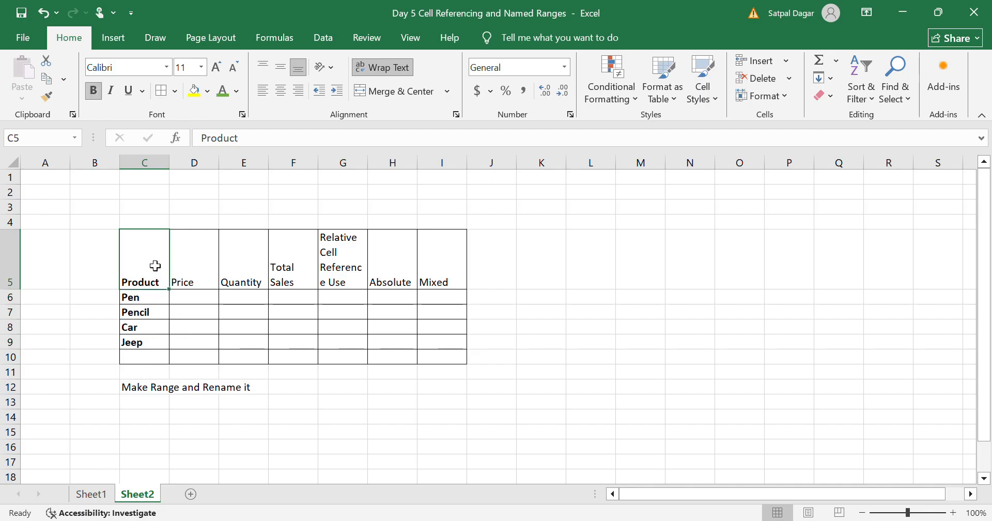
- Make the whole header row C5:I5 of the product table bold
left_click_drag(156, 265, 445, 269)
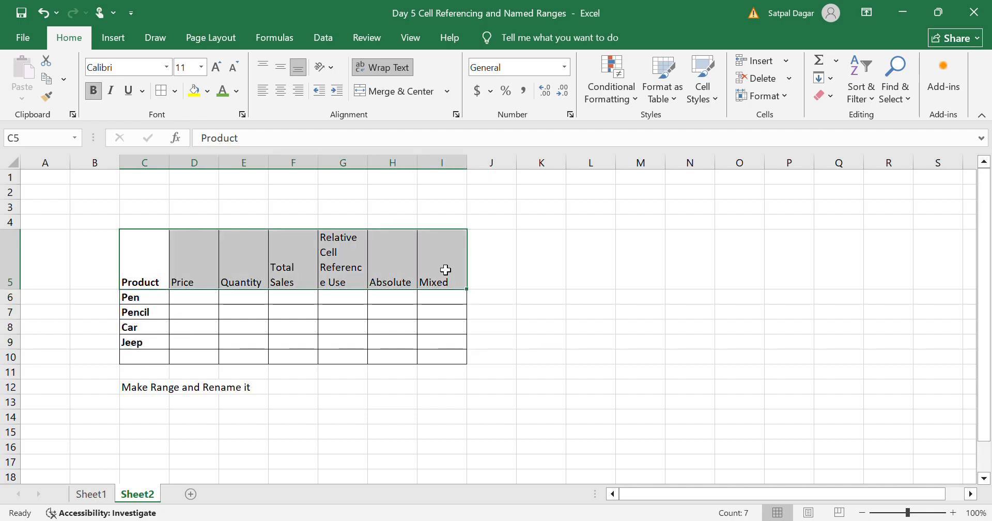
key("ctrl+b")
left_click(610, 312)
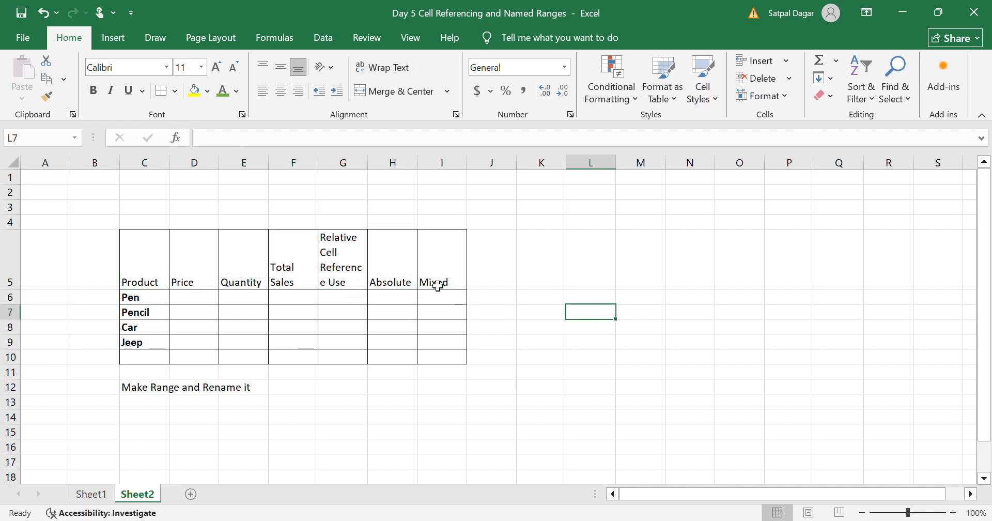
left_click_drag(158, 265, 465, 290)
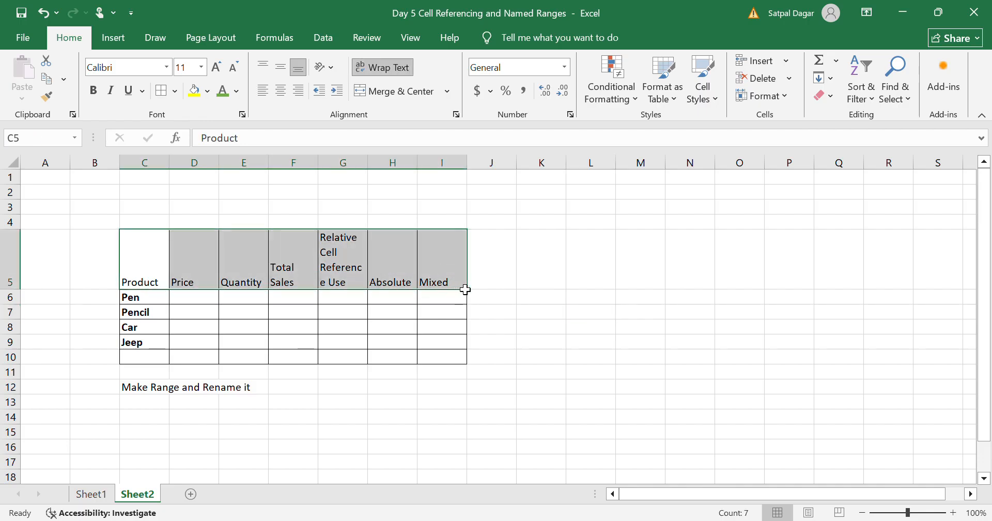
key("ctrl+b")
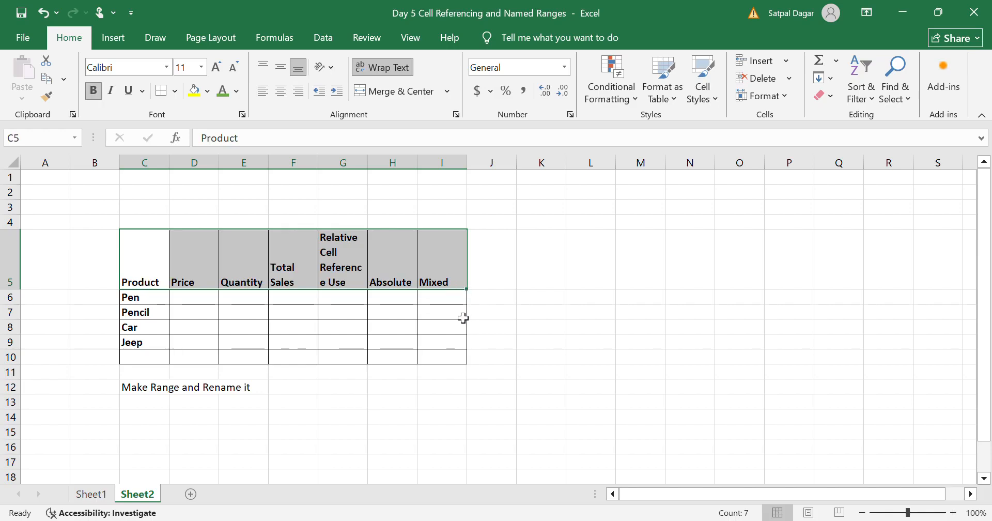
left_click(648, 347)
- Make the instruction text in C12 bold
left_click(139, 388)
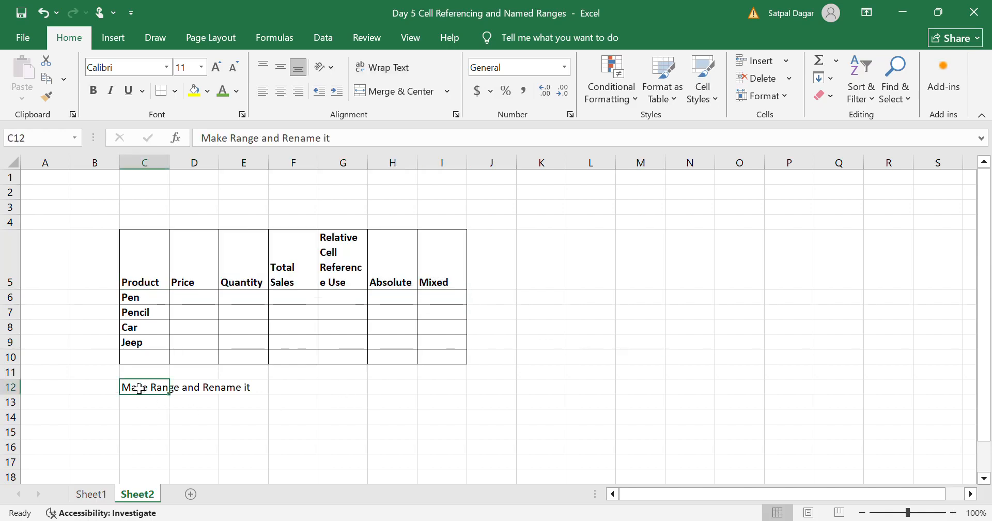
key("ctrl+b")
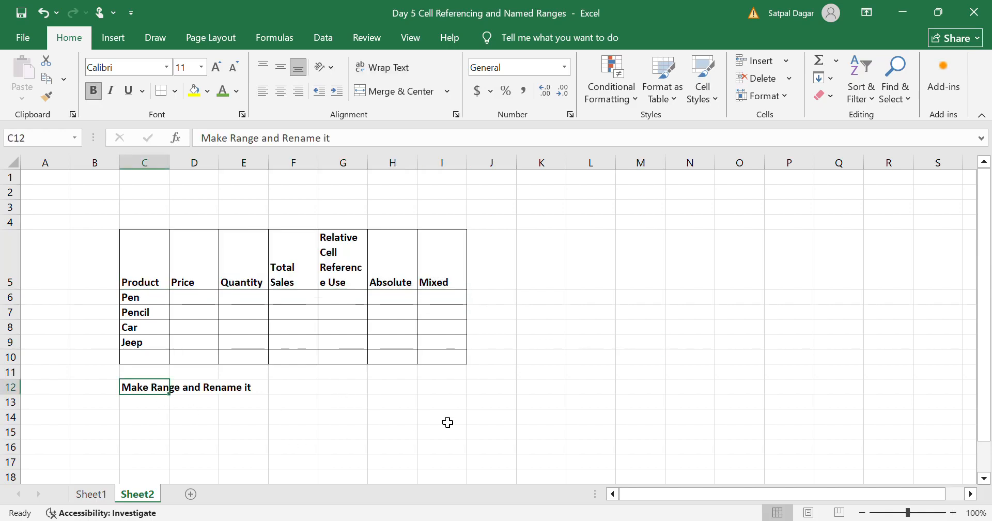
left_click(511, 413)
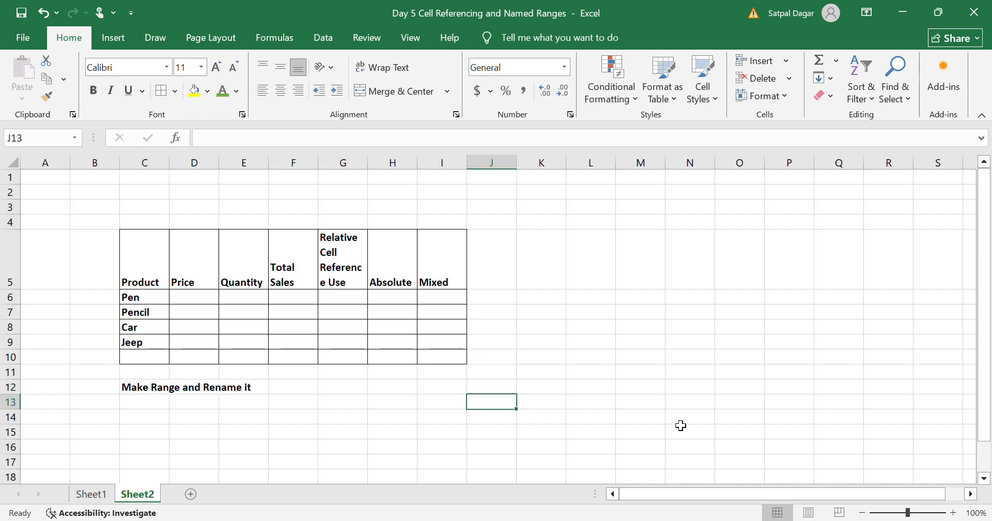